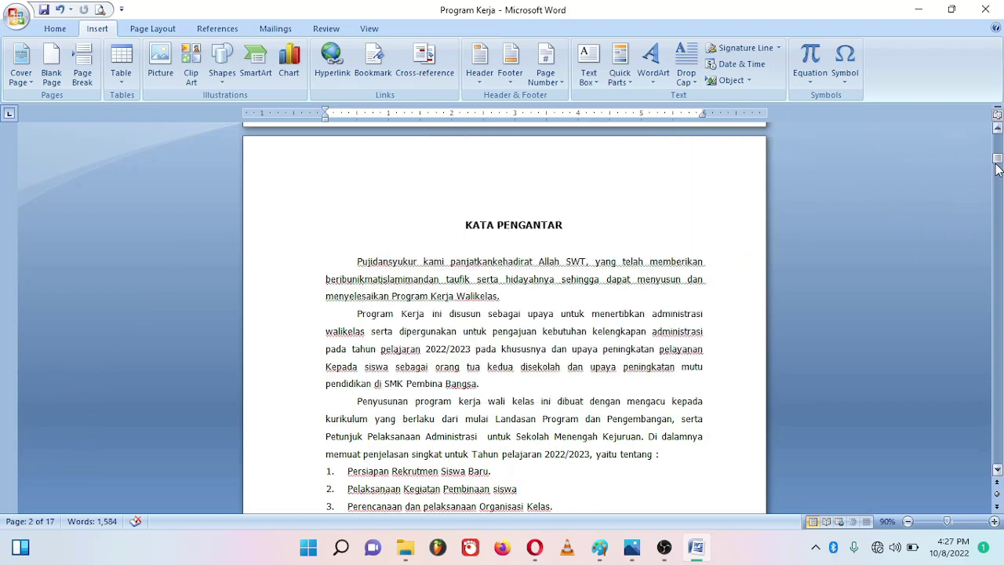
# Modify the Heading 1 style so that it uses the Arial font.
pyautogui.moveTo(998, 161); pyautogui.dragTo(998, 204)
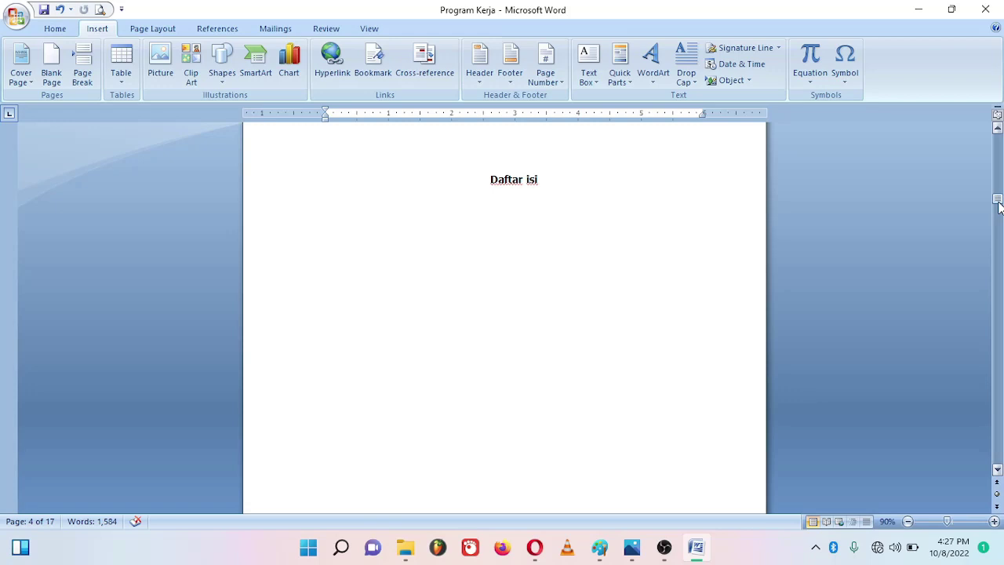
pyautogui.moveTo(999, 206); pyautogui.dragTo(999, 202)
pyautogui.click(55, 29)
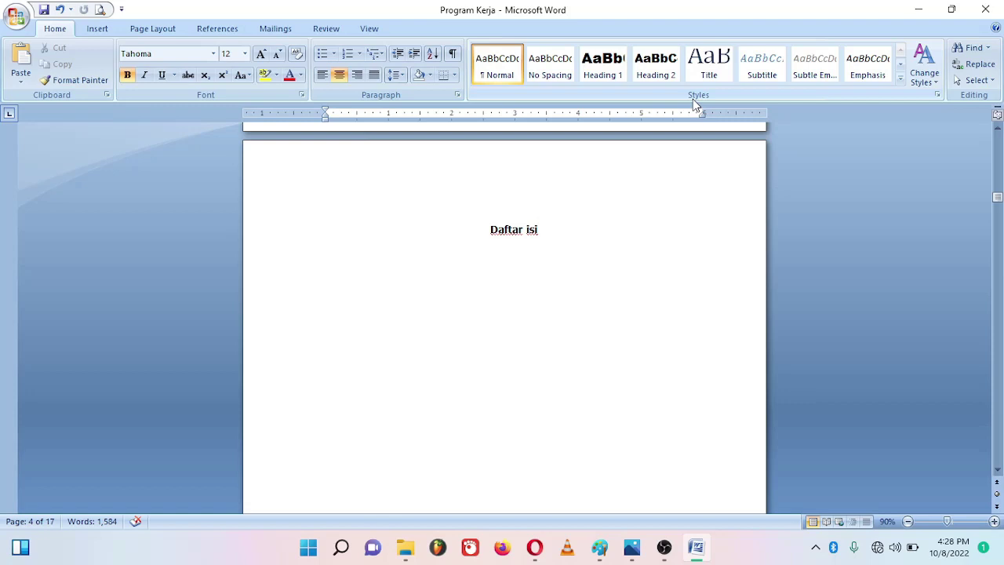
pyautogui.click(611, 79)
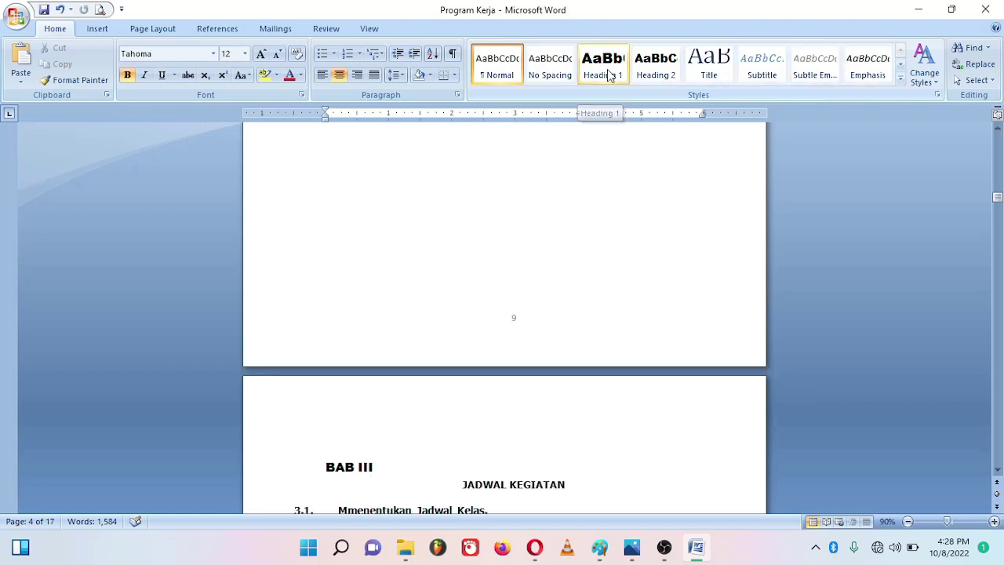
pyautogui.rightClick(610, 75)
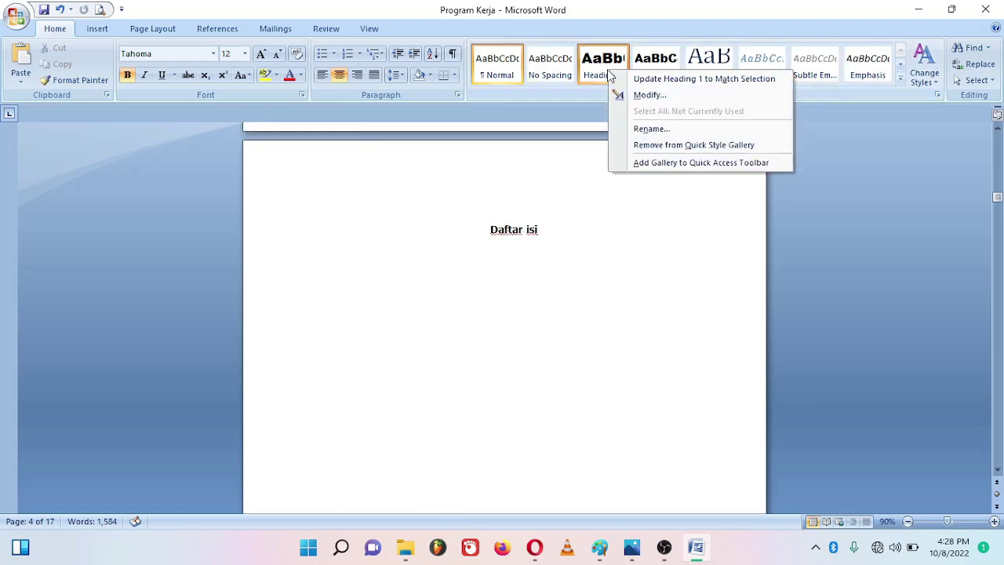
pyautogui.click(649, 95)
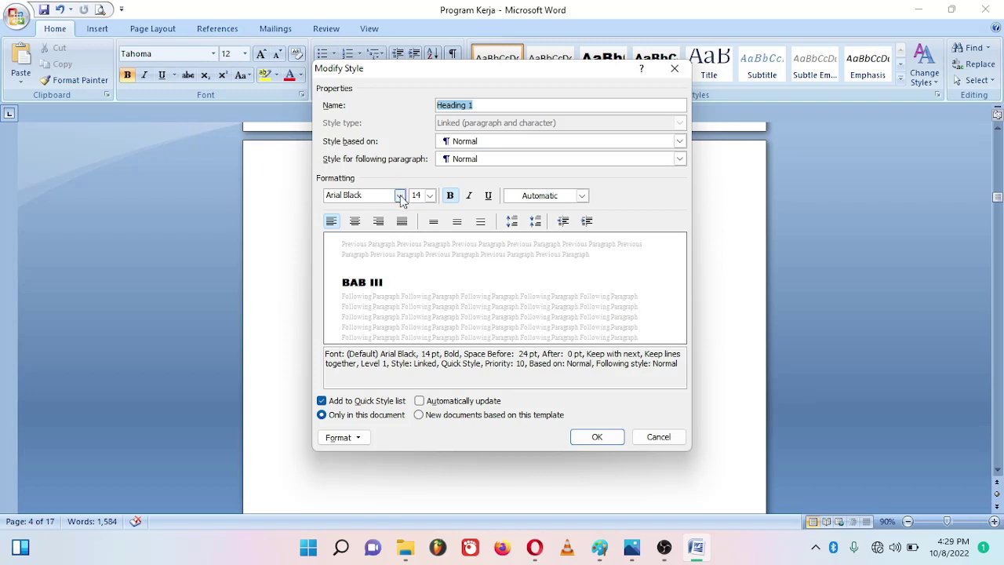
pyautogui.click(399, 196)
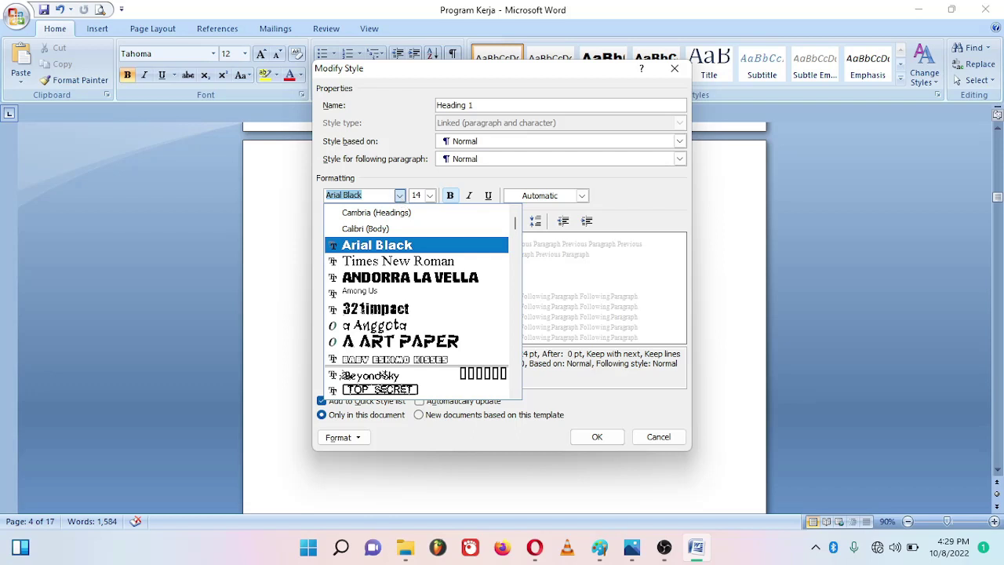
pyautogui.write('Arial')
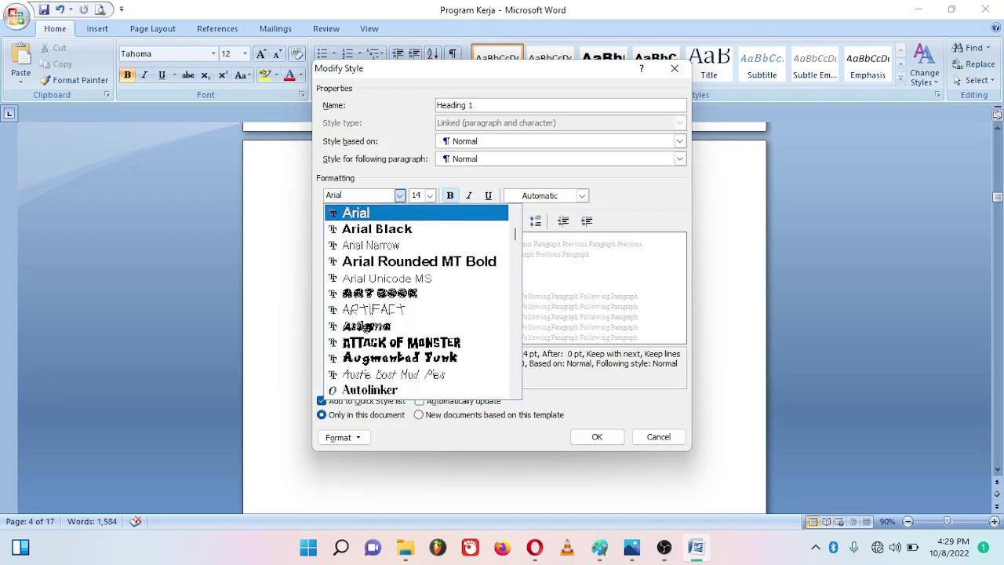
pyautogui.click(411, 216)
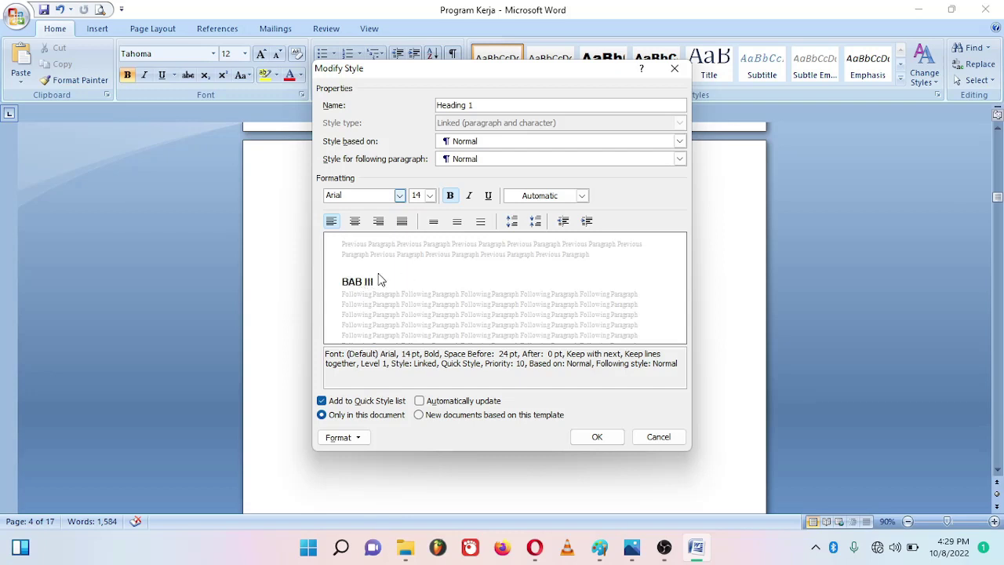
# Set the Heading 1 style to size 14 with the Automatic font color and accept the style changes.
pyautogui.click(431, 199)
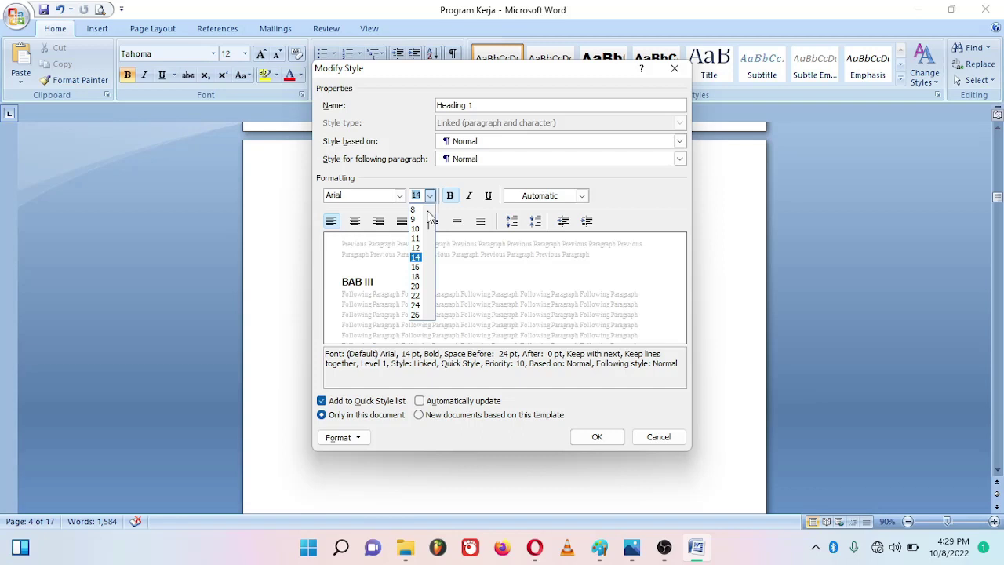
pyautogui.click(418, 259)
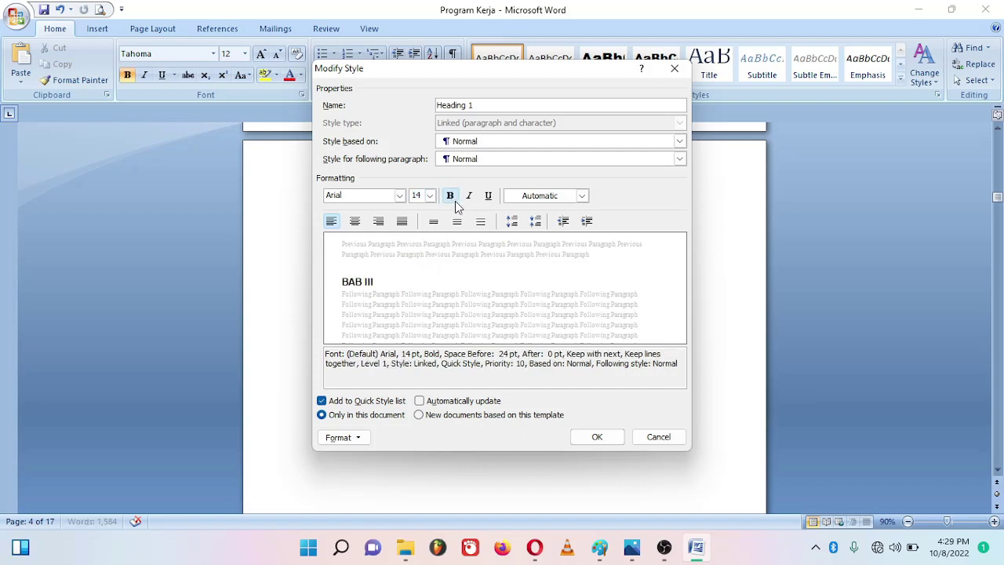
pyautogui.click(582, 197)
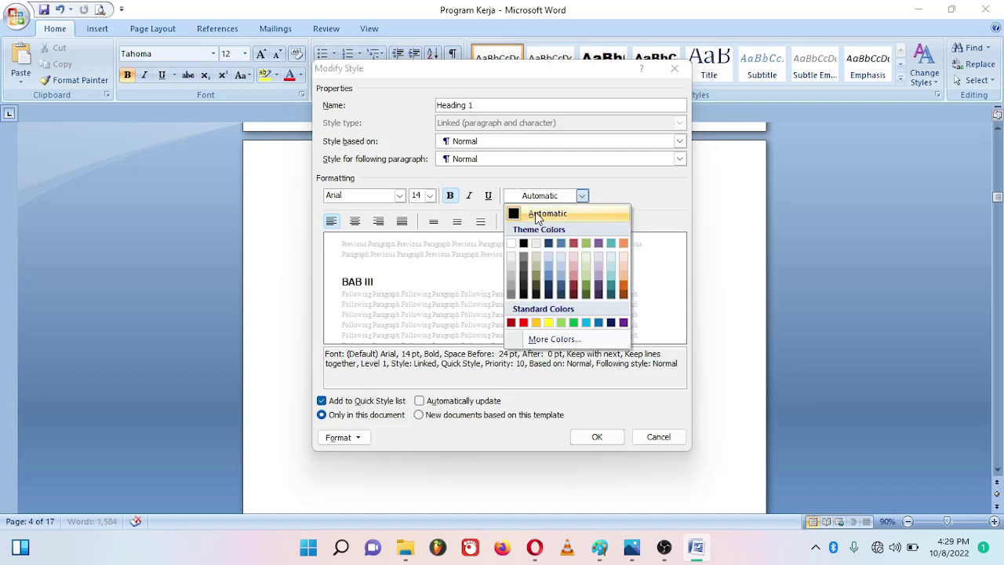
pyautogui.click(537, 218)
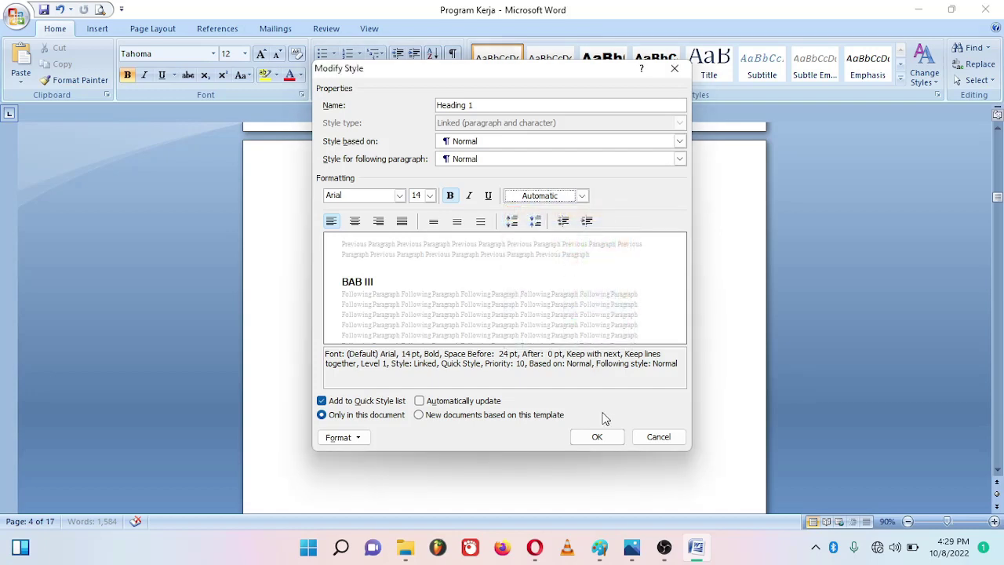
pyautogui.click(598, 438)
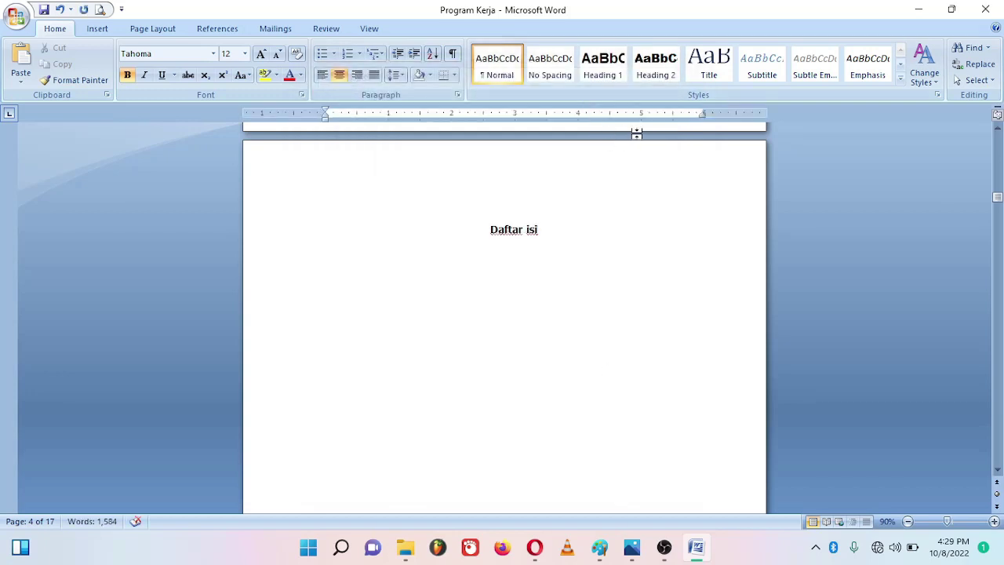
# Modify the Heading 2 style so that it uses the Arial font.
pyautogui.rightClick(665, 76)
pyautogui.click(702, 97)
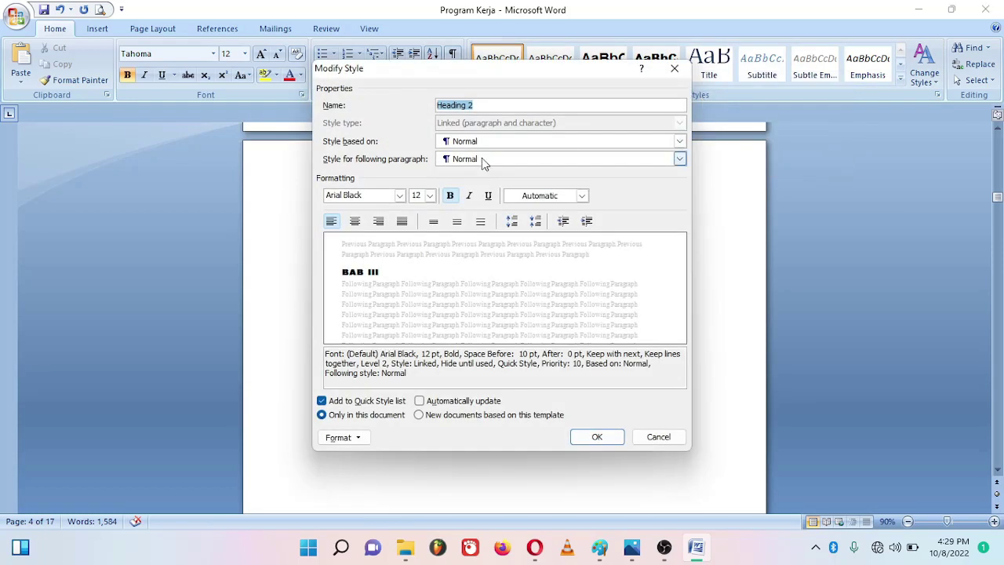
pyautogui.click(387, 196)
pyautogui.write('Arial')
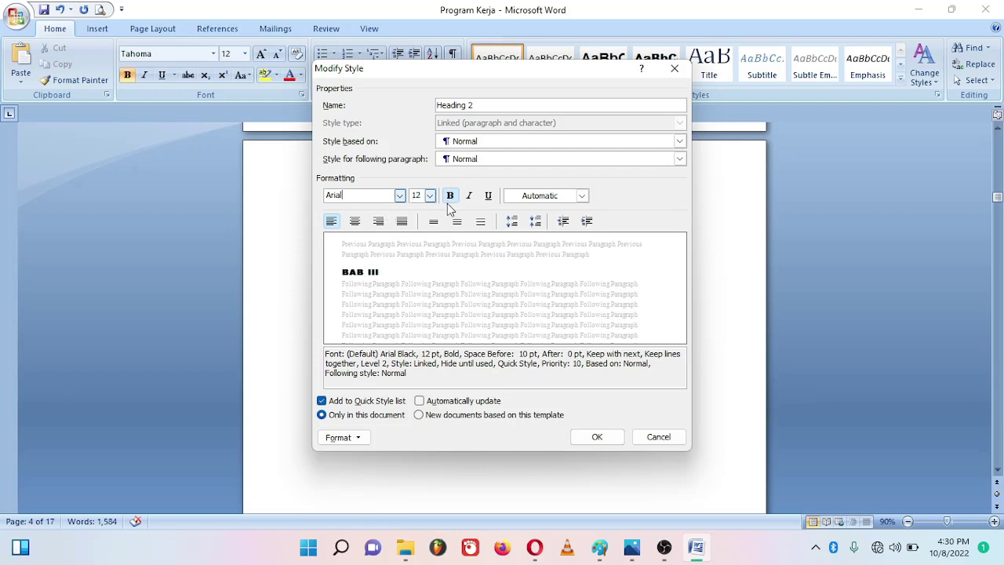
pyautogui.click(399, 196)
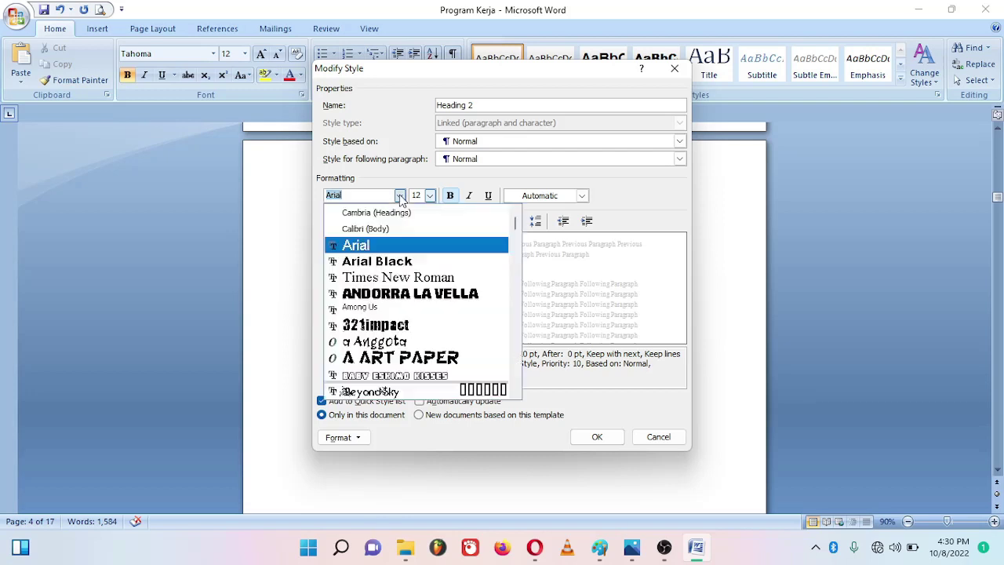
pyautogui.click(399, 196)
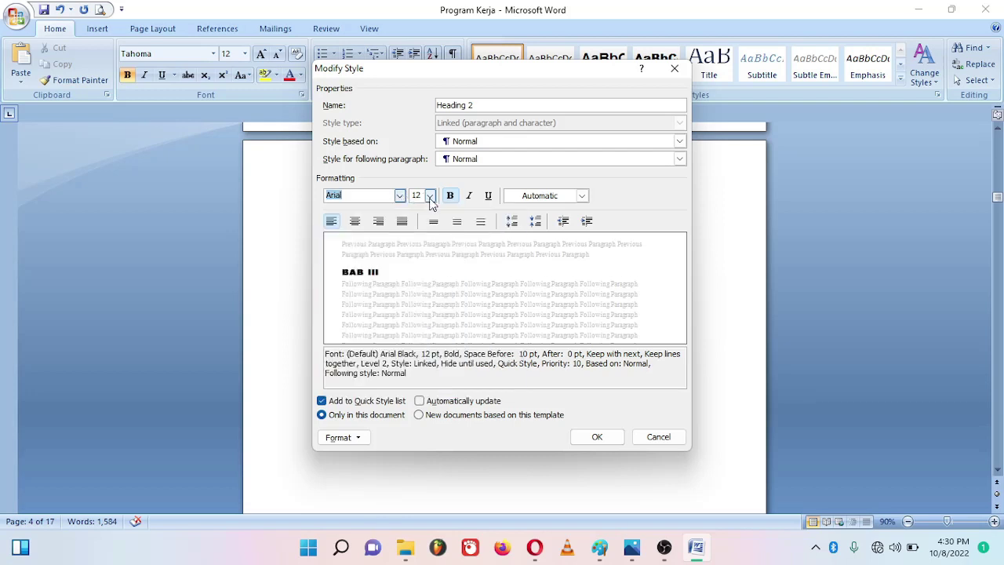
# Set the Heading 2 style to size 12 with the Automatic font color and accept the style changes.
pyautogui.click(430, 195)
pyautogui.click(422, 249)
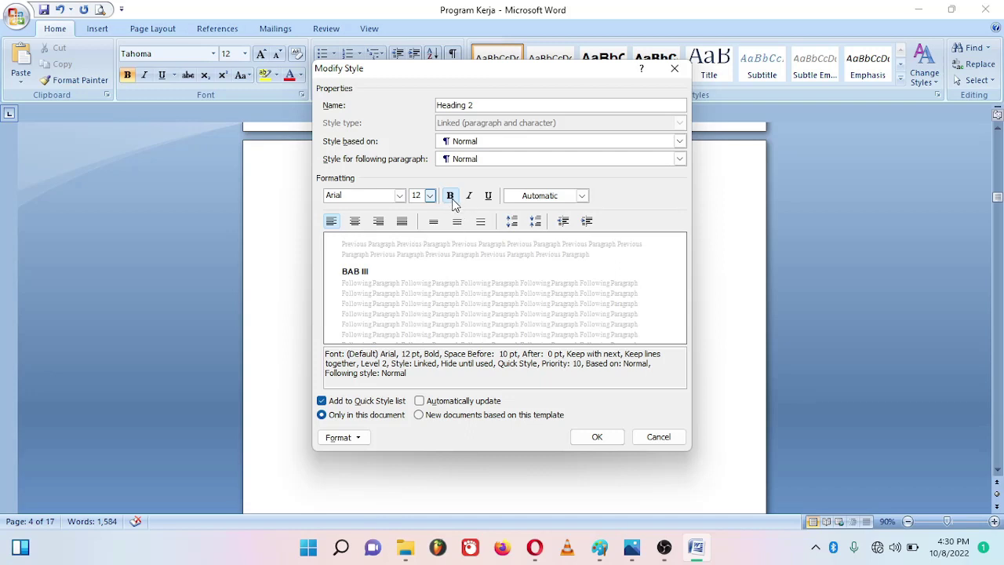
pyautogui.click(582, 196)
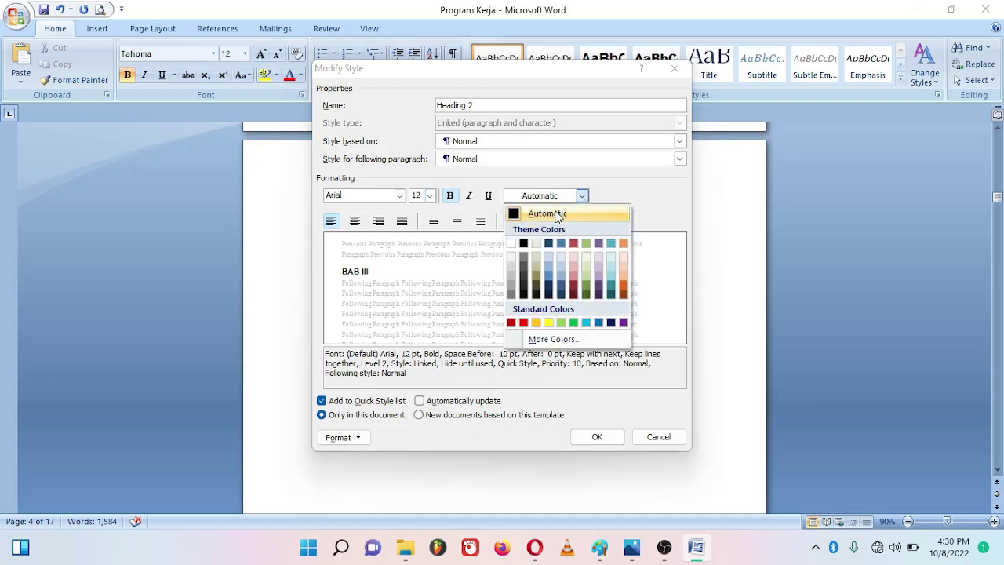
pyautogui.click(558, 215)
pyautogui.click(604, 437)
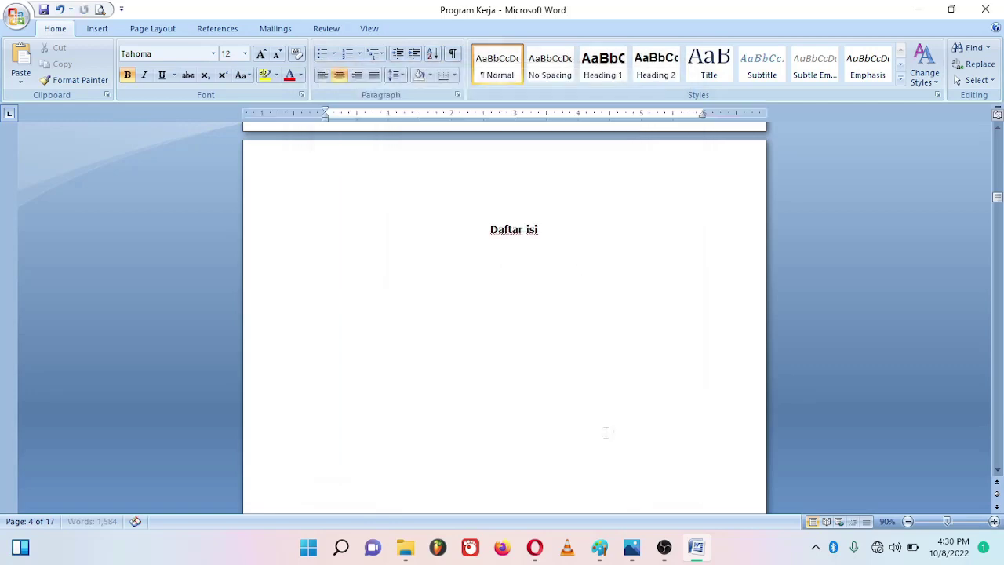
pyautogui.rightClick(710, 63)
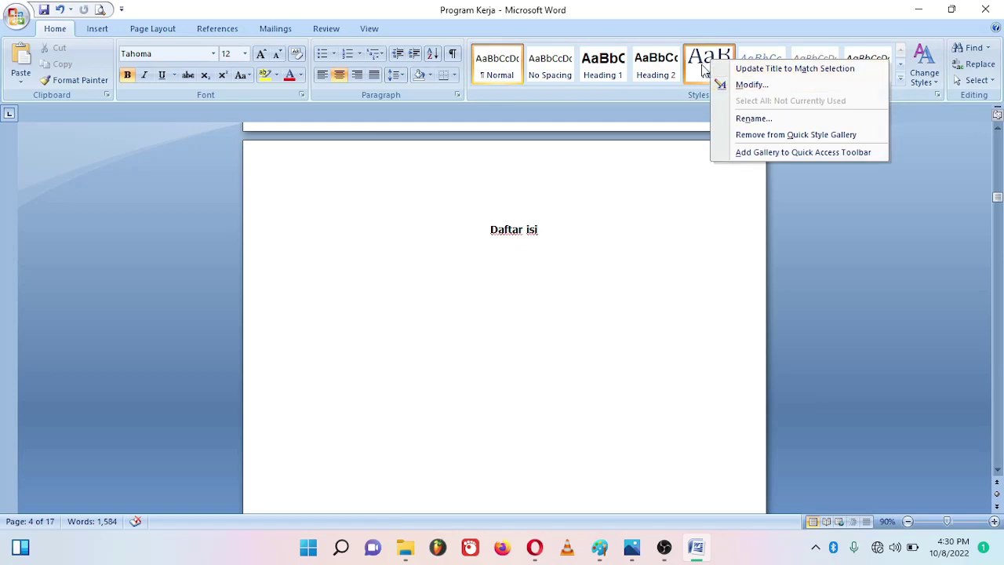
pyautogui.rightClick(703, 68)
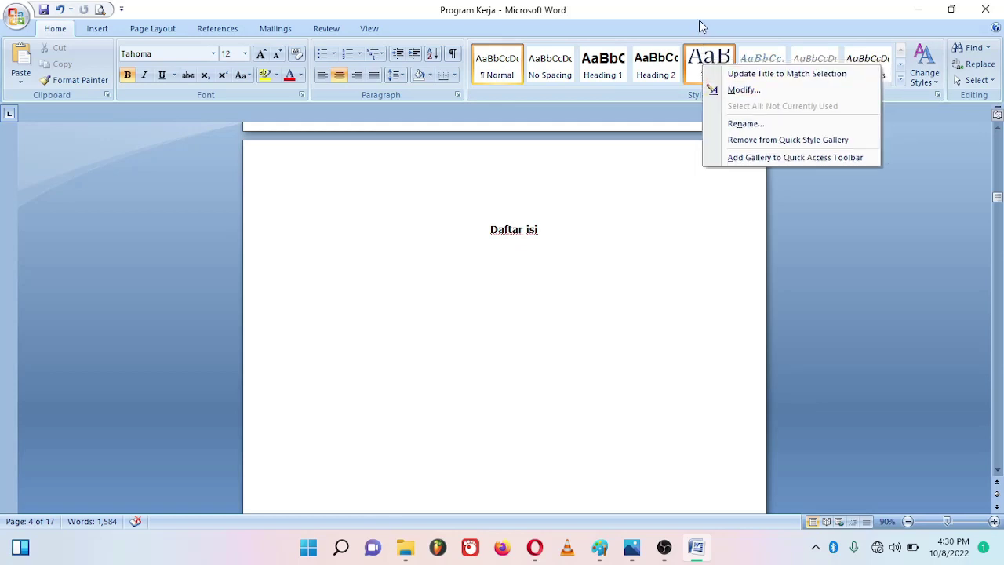
pyautogui.click(703, 27)
# Modify the Title style so that it uses the Arial font.
pyautogui.click(708, 63)
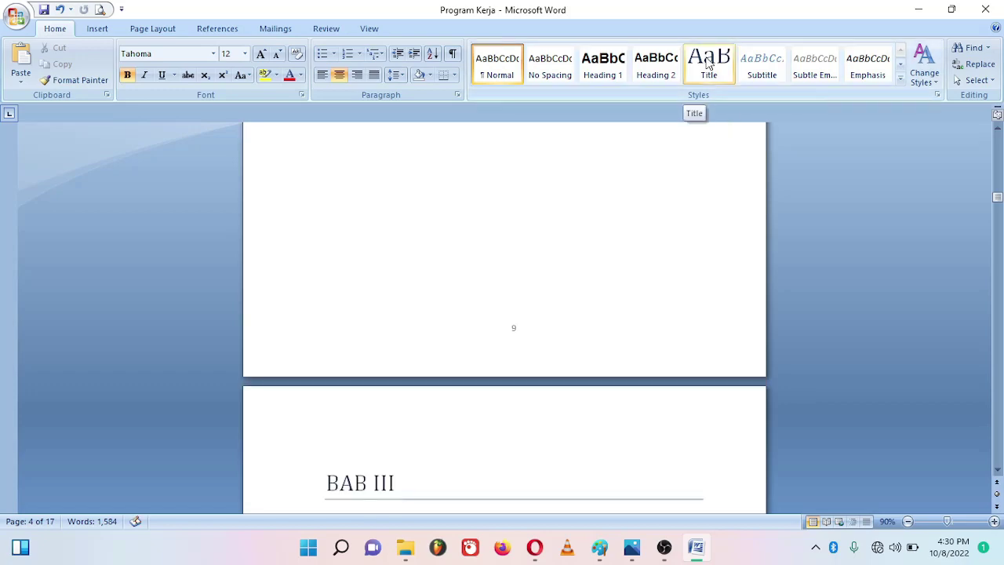
pyautogui.rightClick(709, 63)
pyautogui.click(734, 84)
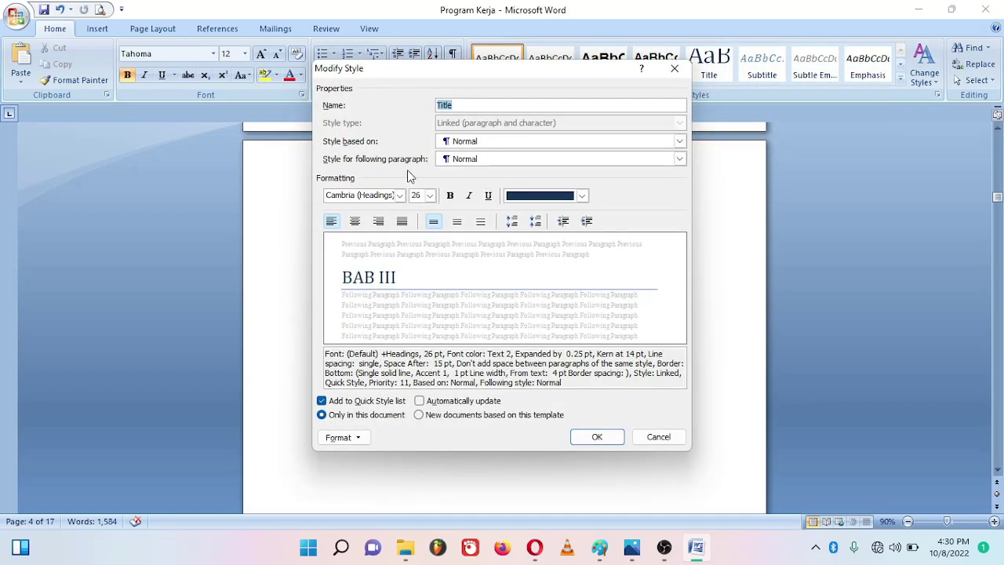
pyautogui.click(400, 195)
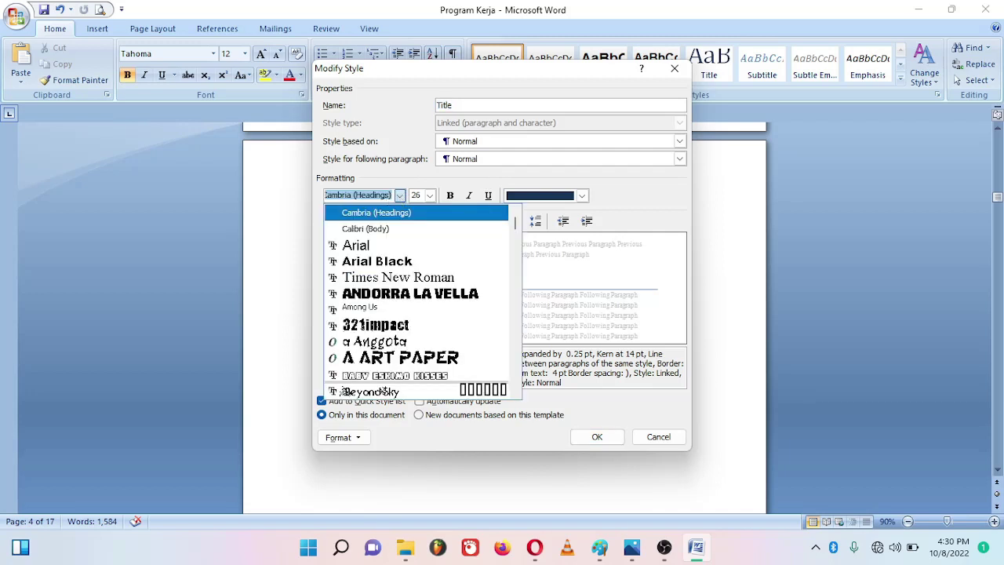
pyautogui.write('Arial')
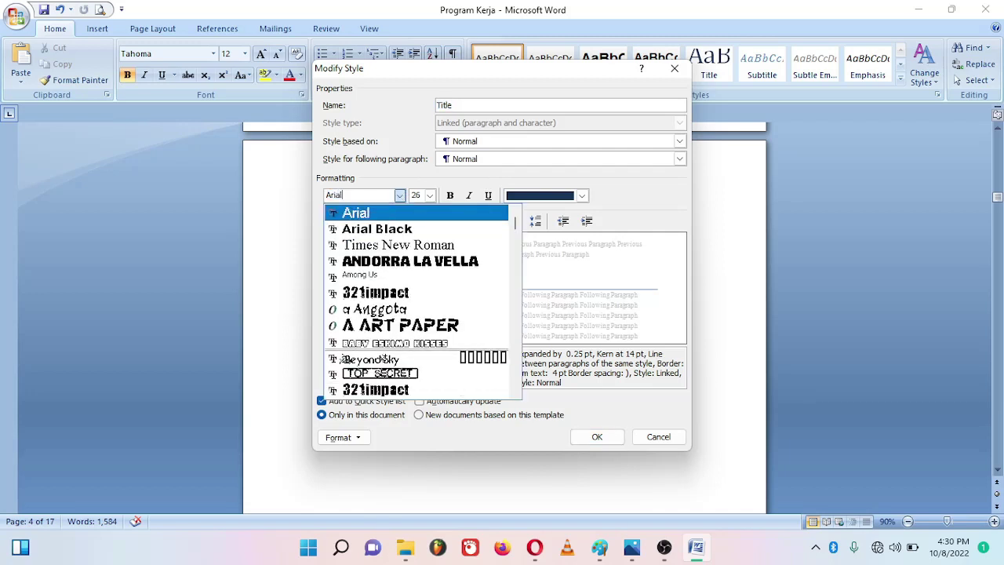
pyautogui.click(384, 215)
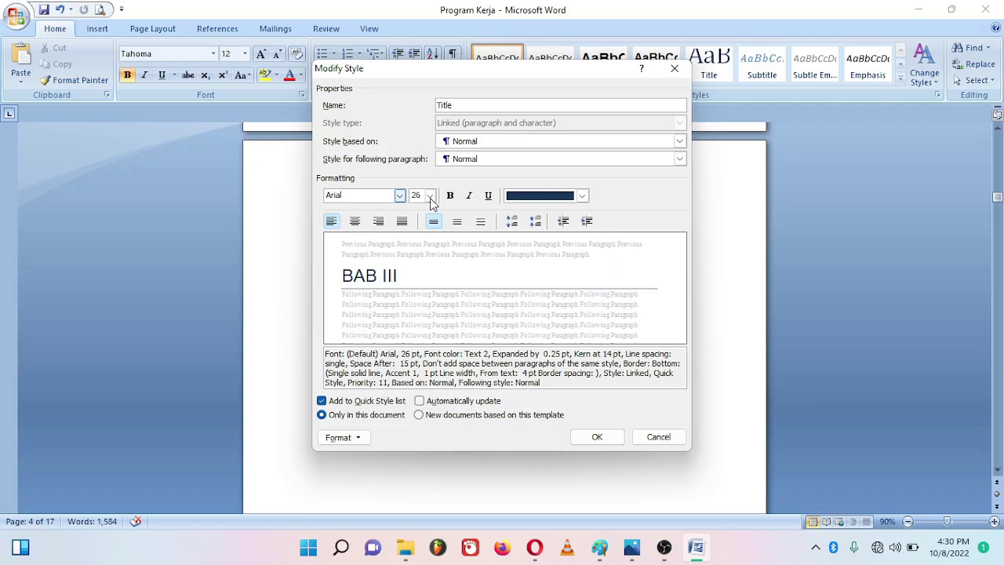
# Set the Title style to size 12, bold, with the Automatic font color and no underline, and accept the style changes.
pyautogui.click(430, 196)
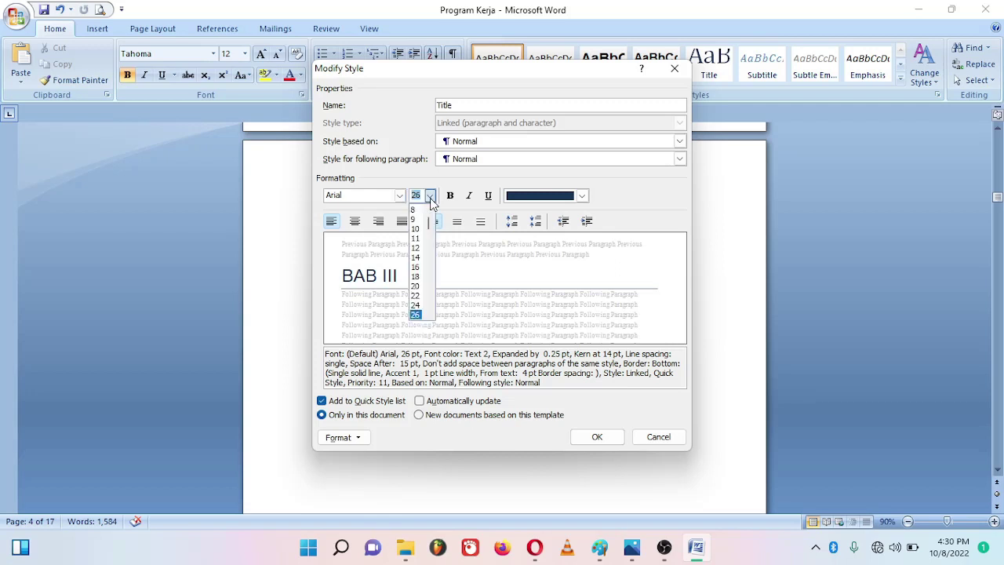
pyautogui.click(414, 247)
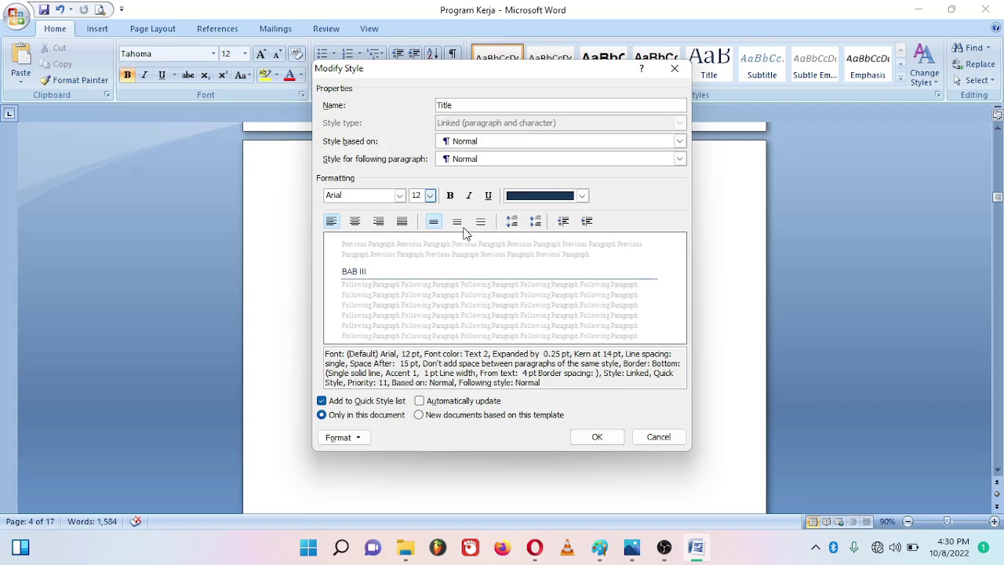
pyautogui.click(451, 198)
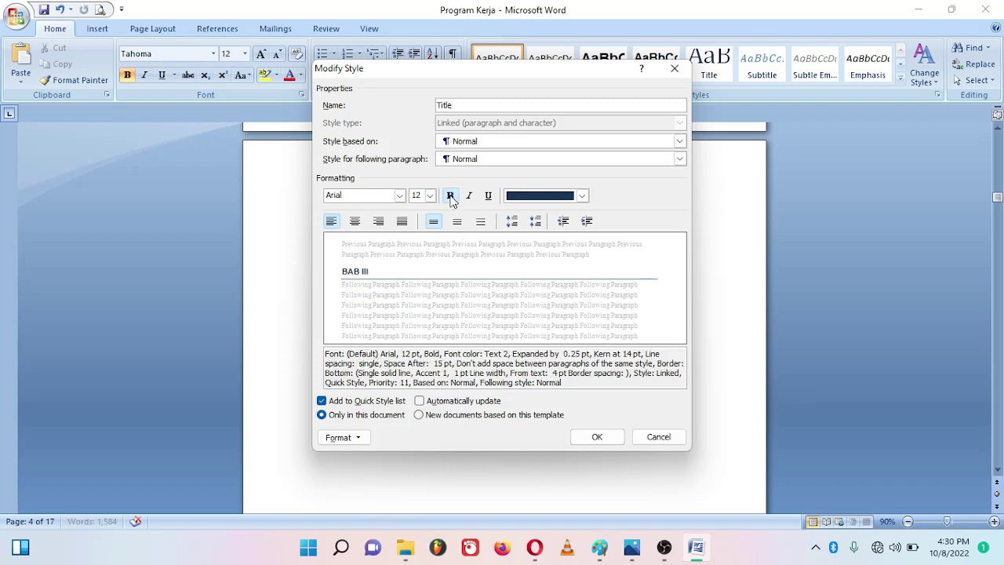
pyautogui.click(582, 196)
pyautogui.click(548, 213)
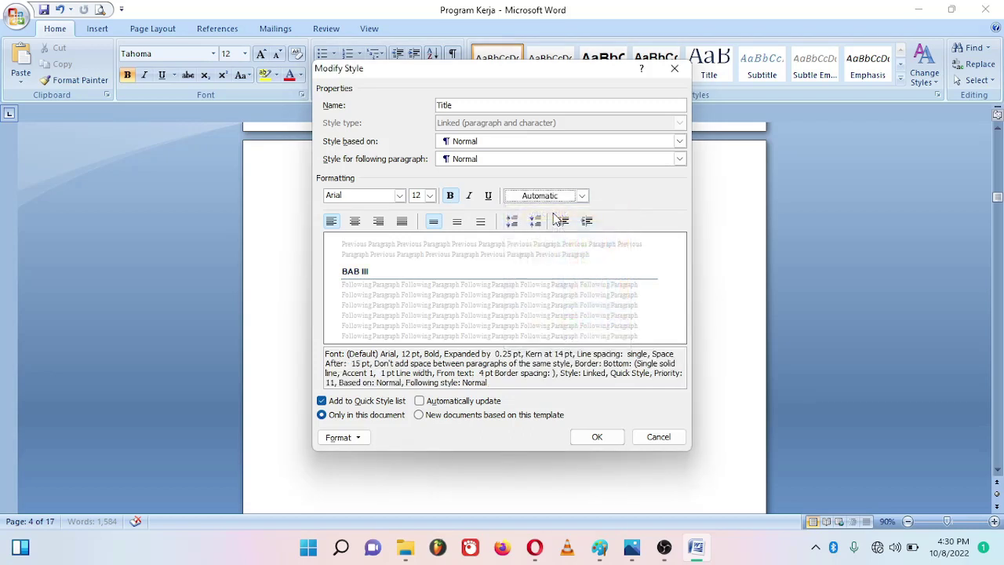
pyautogui.click(488, 196)
pyautogui.click(488, 196)
pyautogui.click(594, 437)
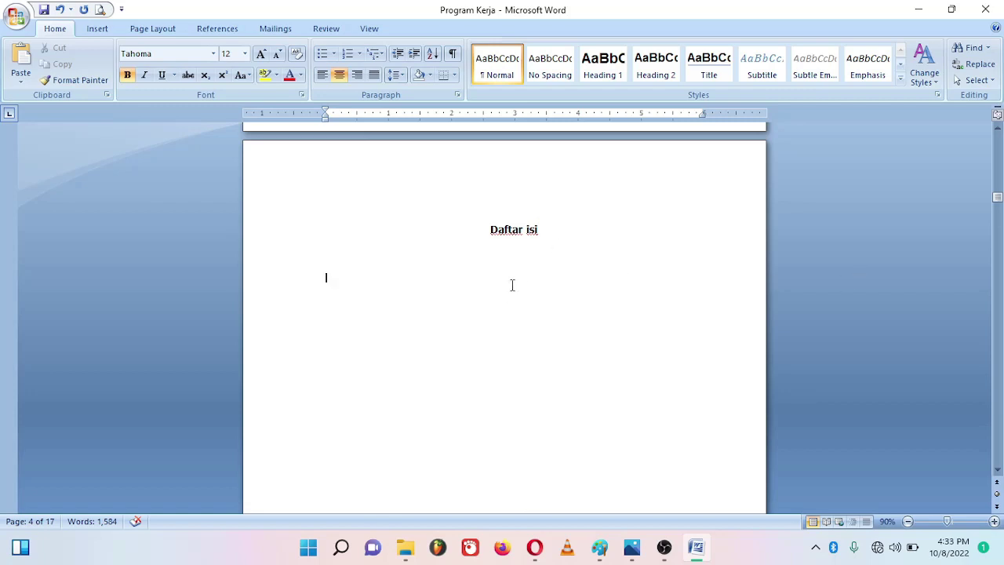
# Apply the Heading 1 style to the "KATA PENGANTAR" heading on page 2.
pyautogui.moveTo(998, 198); pyautogui.dragTo(1001, 160)
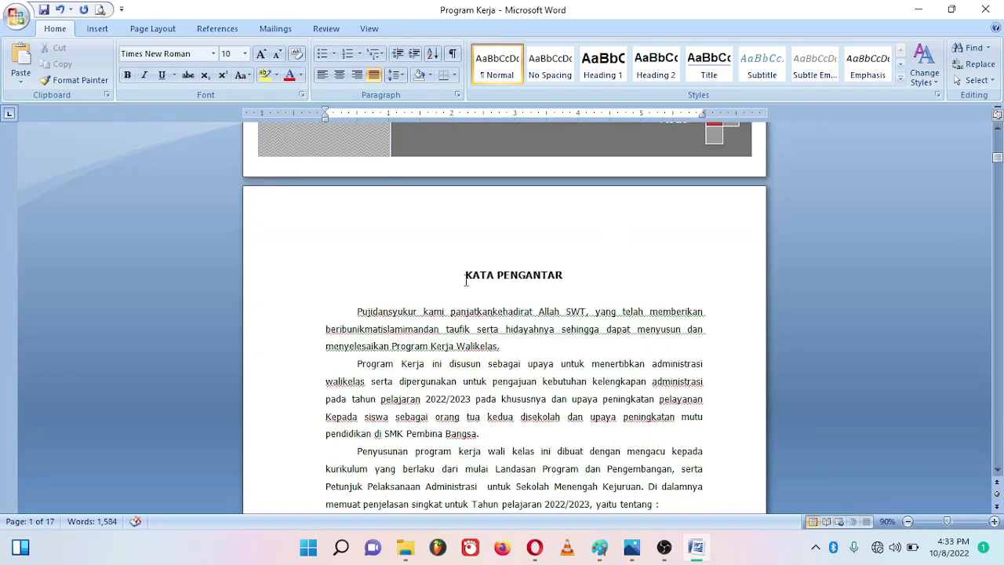
pyautogui.moveTo(466, 280); pyautogui.dragTo(588, 278)
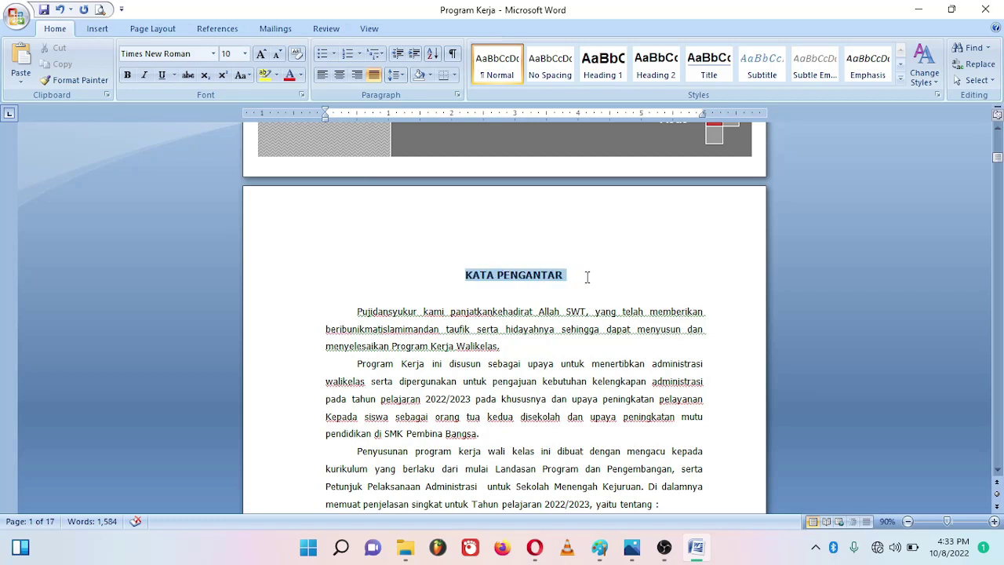
pyautogui.click(611, 62)
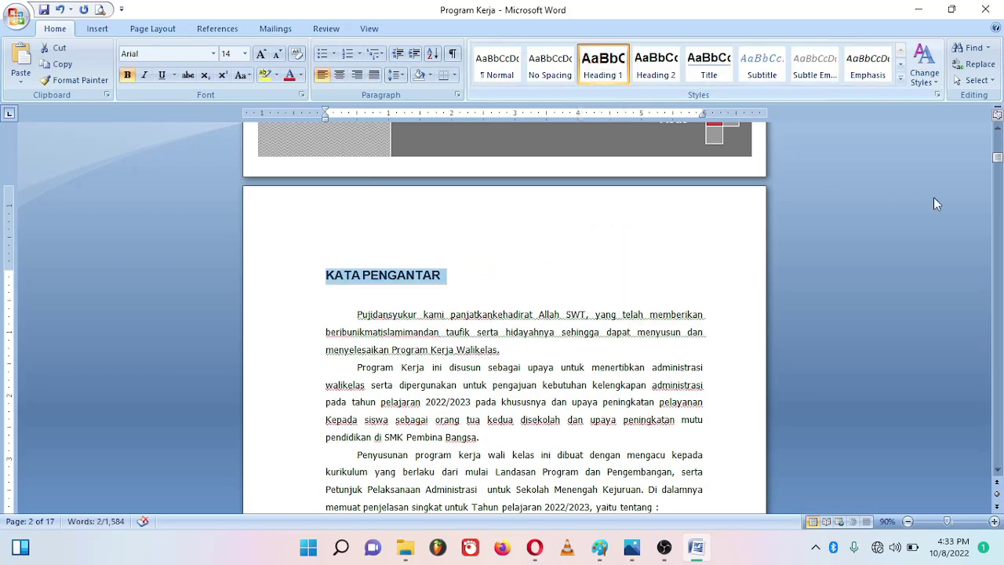
# Apply the Heading 1 style to the "LEMBAR PENGESAHAN" heading on page 3 and the "Daftar isi" heading on page 4.
pyautogui.moveTo(998, 158); pyautogui.dragTo(999, 182)
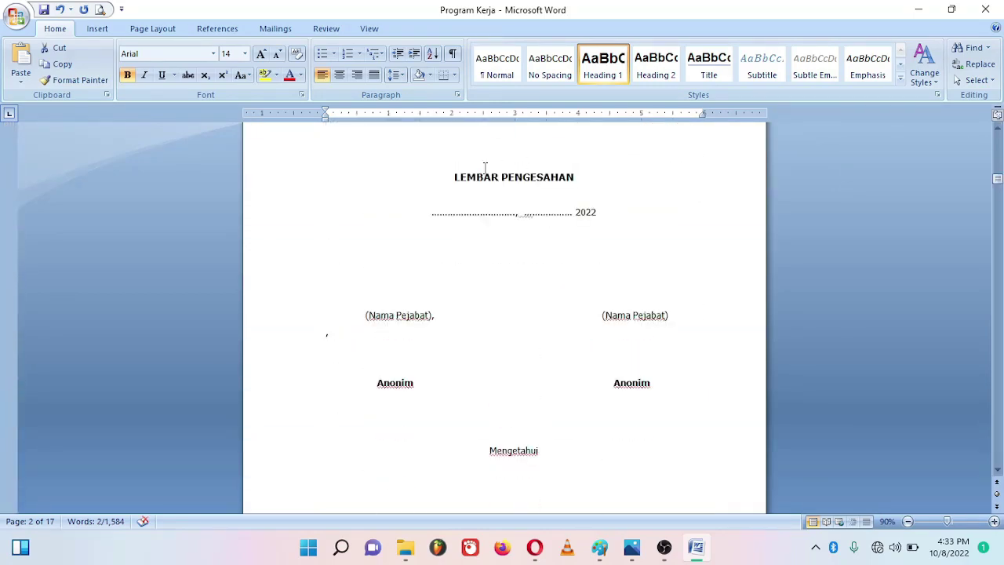
pyautogui.moveTo(452, 176); pyautogui.dragTo(581, 179)
pyautogui.hotkey('ctrl', 'shift', 'n')
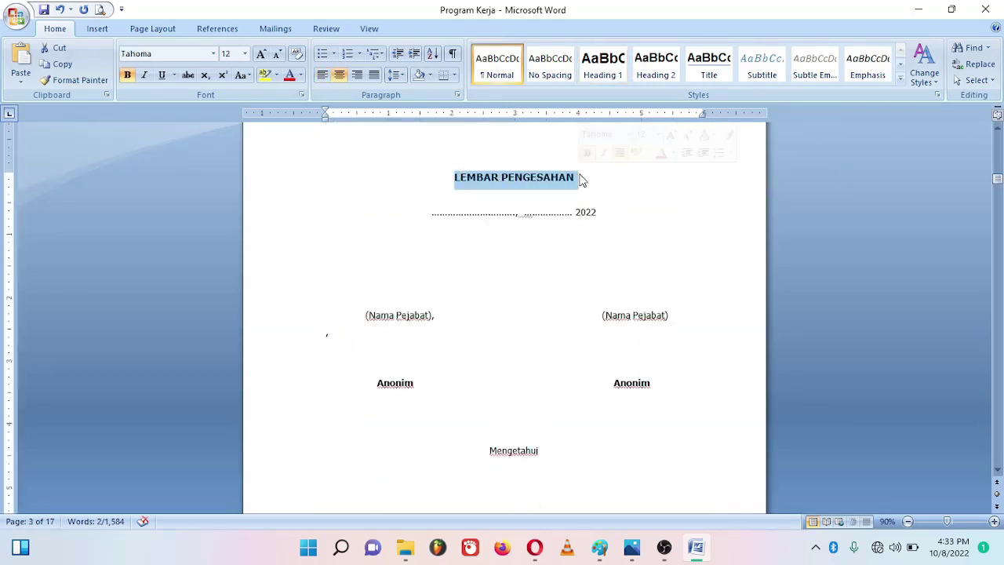
pyautogui.click(602, 65)
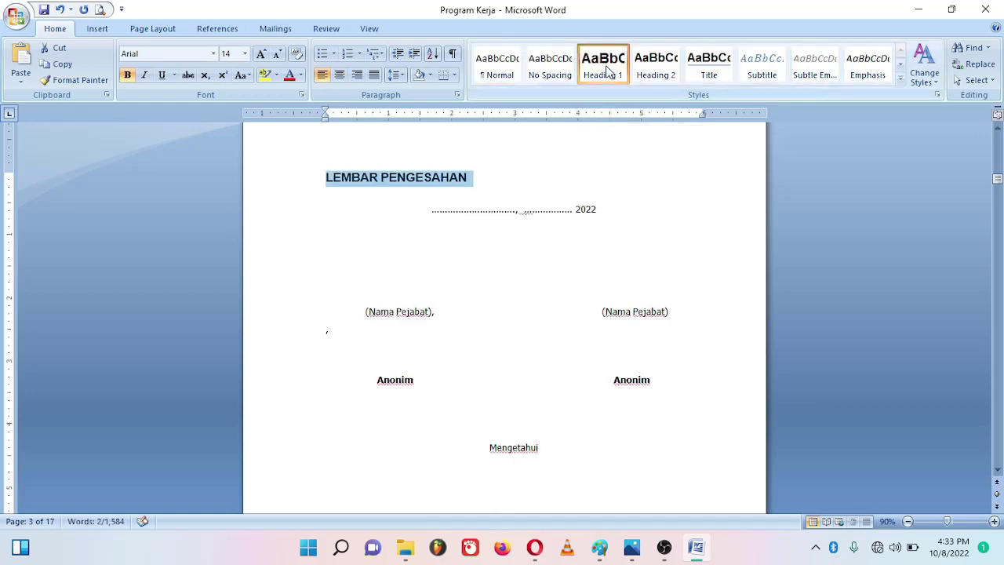
pyautogui.moveTo(999, 182); pyautogui.dragTo(999, 203)
pyautogui.moveTo(470, 237); pyautogui.dragTo(549, 237)
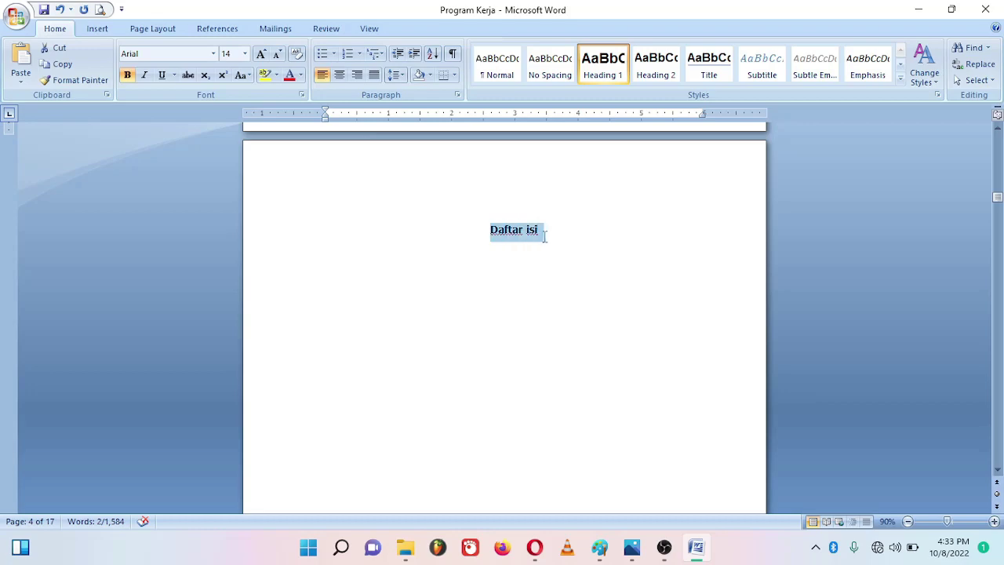
pyautogui.click(616, 68)
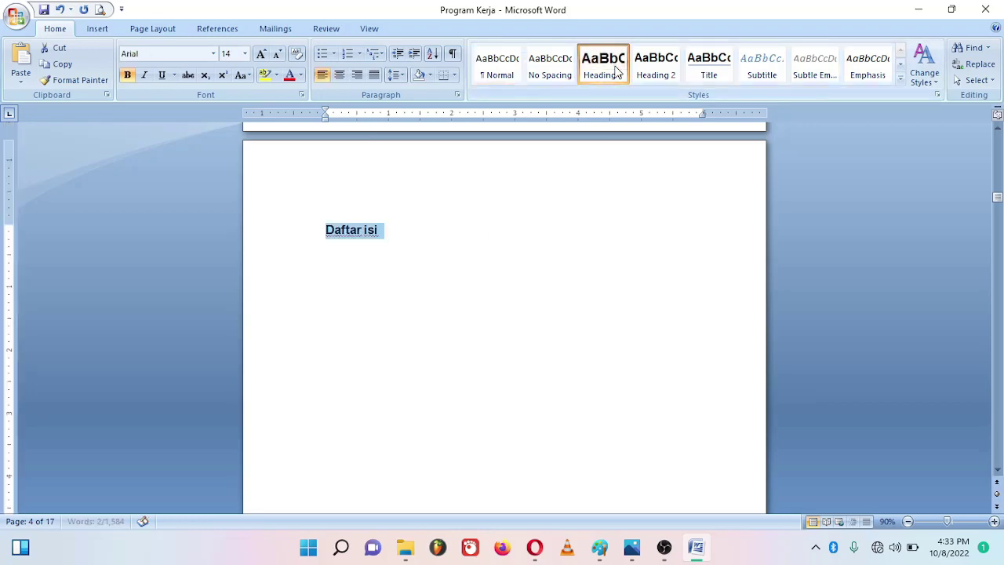
# Apply the Heading 1 style to the "BAB I PENDAHULUAN" chapter heading on page 5.
pyautogui.moveTo(998, 197); pyautogui.dragTo(998, 213)
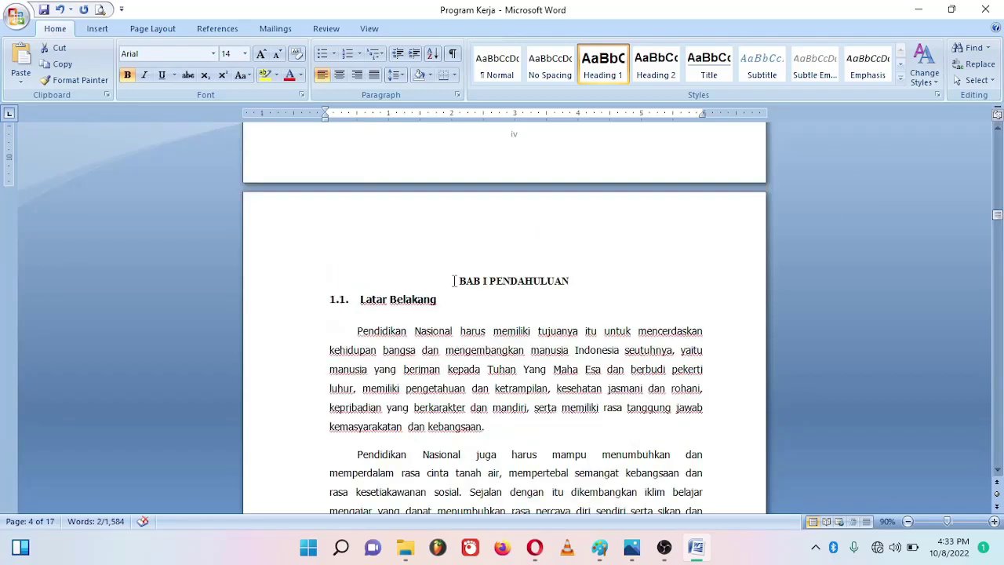
pyautogui.moveTo(455, 280); pyautogui.dragTo(590, 270)
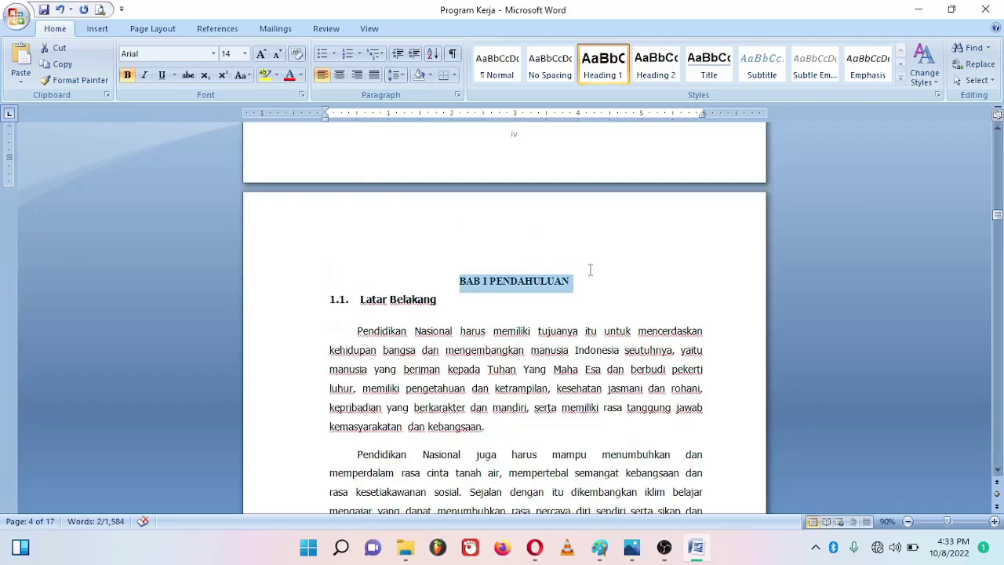
pyautogui.click(603, 69)
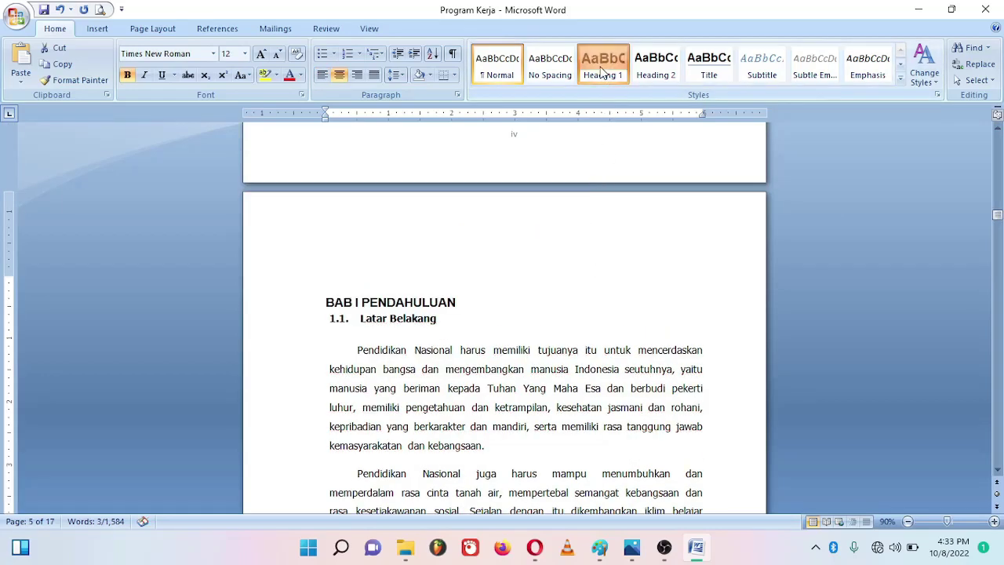
pyautogui.click(603, 71)
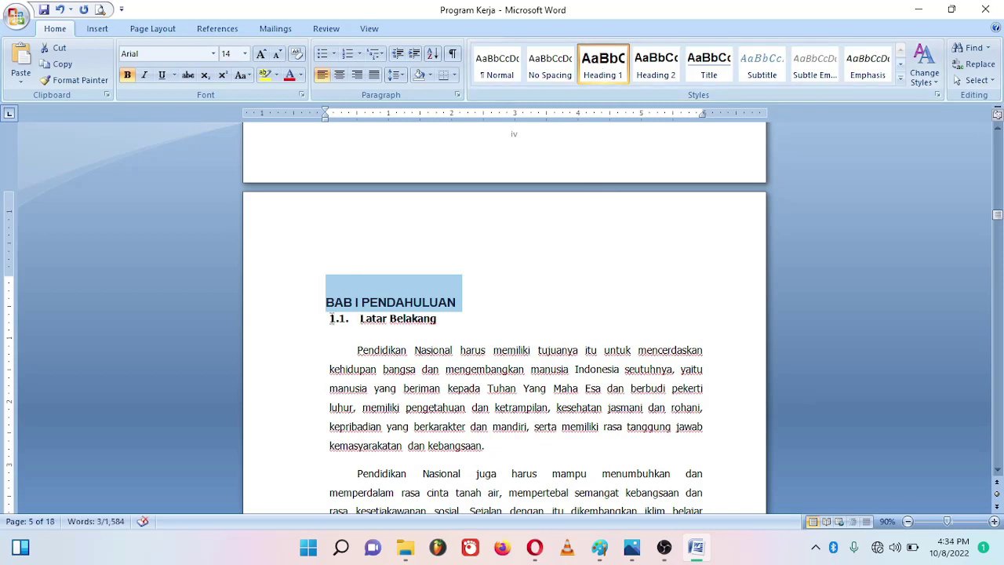
# Apply the Heading 2 style to the subheadings "1.1. Latar Belakang" and "1.2. Maksud".
pyautogui.moveTo(330, 317); pyautogui.dragTo(436, 316)
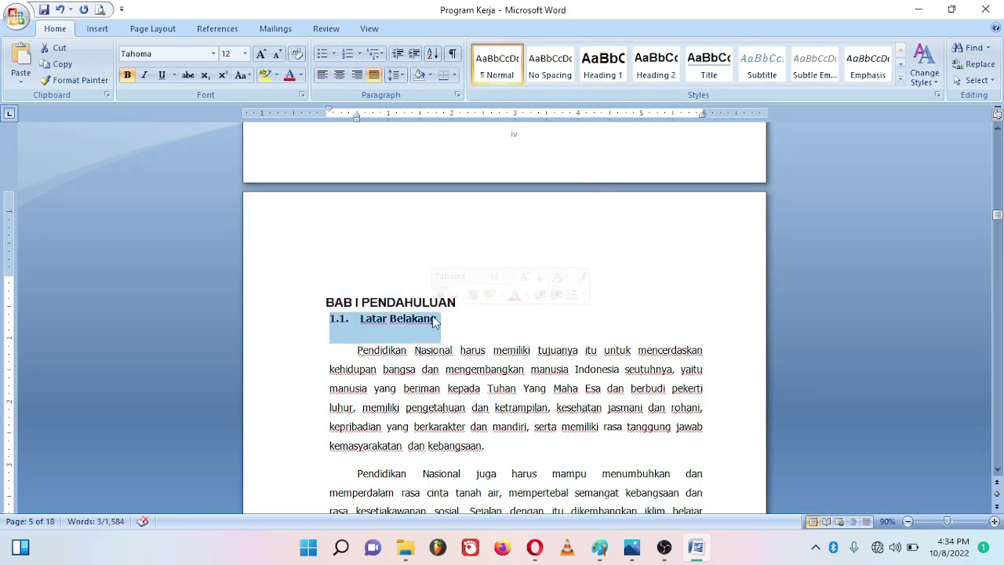
pyautogui.click(658, 69)
pyautogui.moveTo(998, 211); pyautogui.dragTo(998, 239)
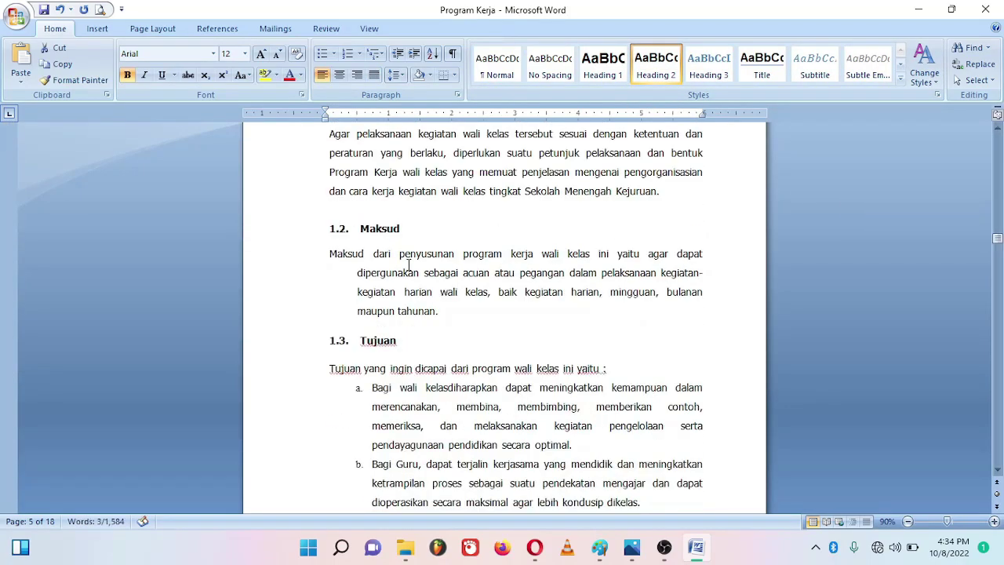
pyautogui.moveTo(326, 232); pyautogui.dragTo(400, 230)
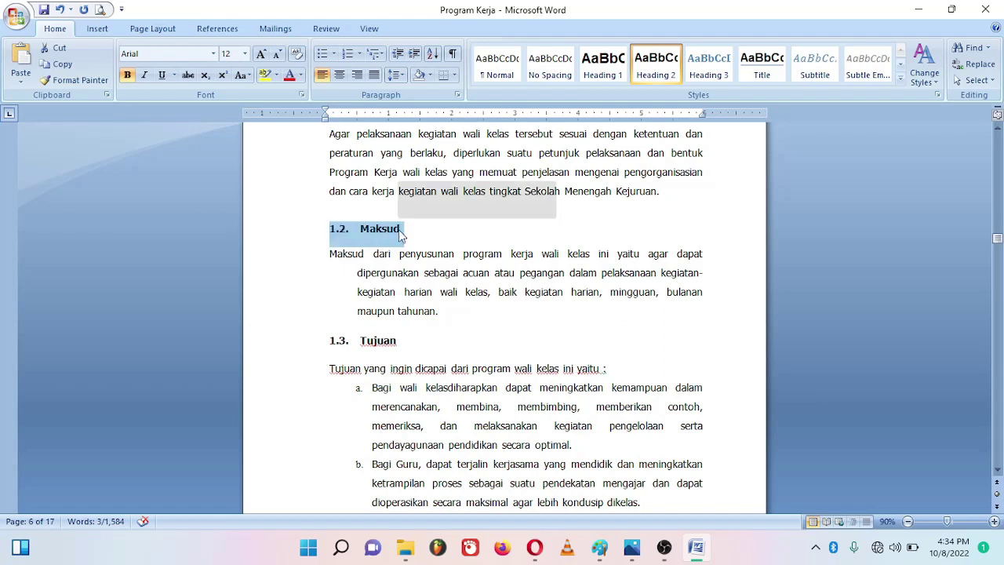
pyautogui.click(667, 67)
# Apply the Heading 2 style to the subheadings "1.3. Tujuan" and "1.4. Ruang Lingkup" on page 6.
pyautogui.moveTo(323, 340); pyautogui.dragTo(413, 342)
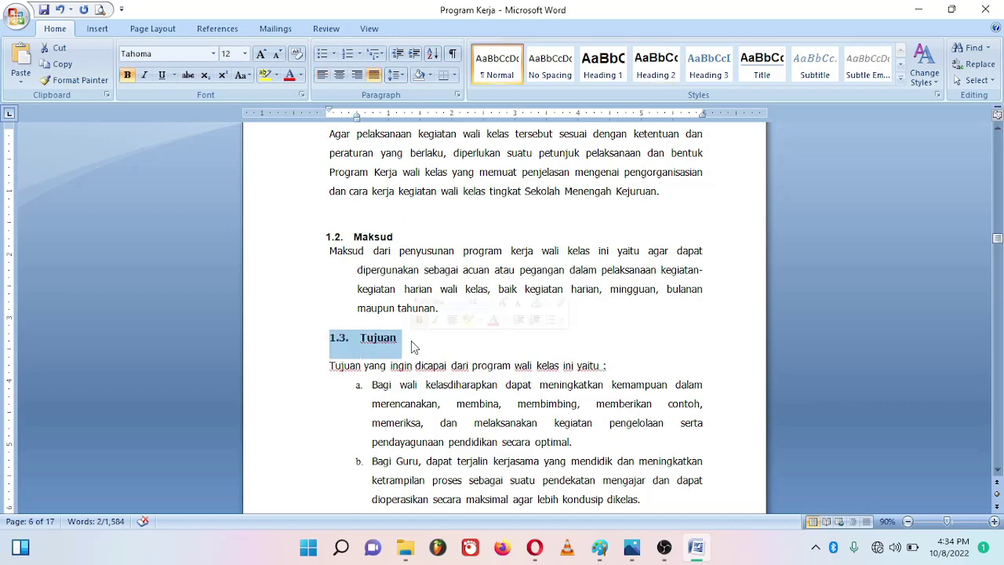
pyautogui.click(656, 66)
pyautogui.moveTo(997, 239); pyautogui.dragTo(999, 250)
pyautogui.moveTo(329, 279); pyautogui.dragTo(471, 278)
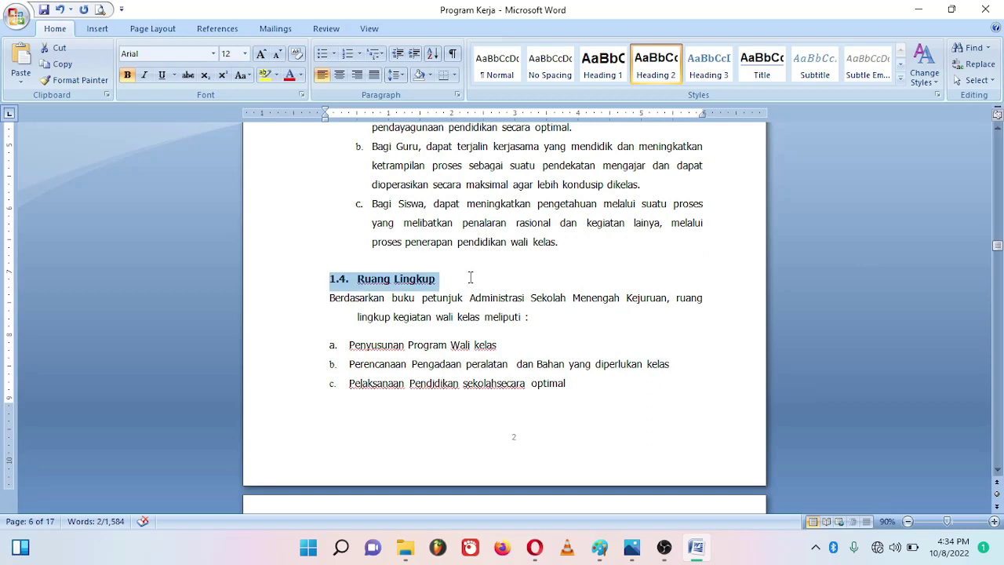
pyautogui.click(653, 70)
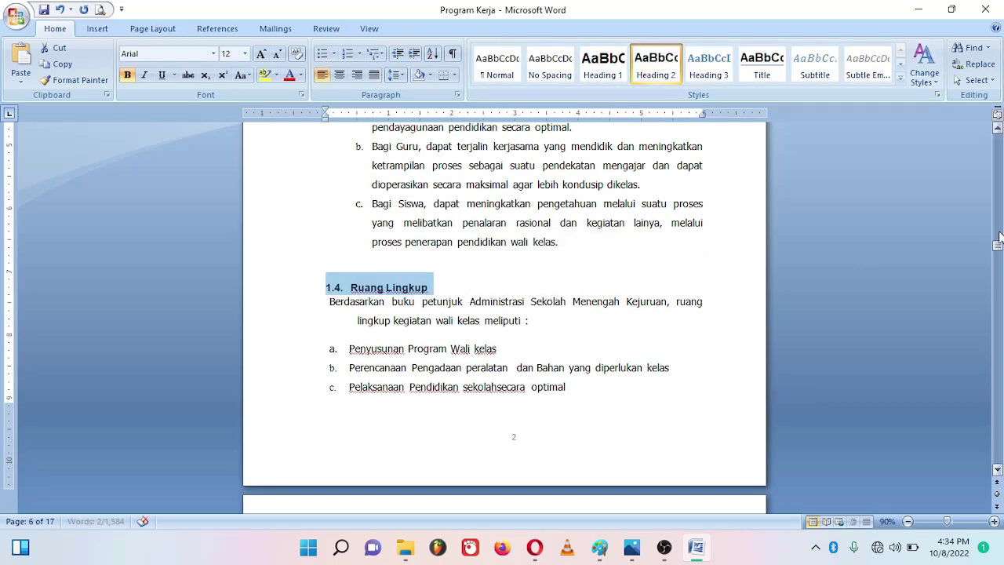
# Apply the Heading 2 style to the subheadings "1.5. Sasaran" and "1.6. SistematikaPenyusunan" on page 7.
pyautogui.moveTo(999, 247); pyautogui.dragTo(999, 260)
pyautogui.moveTo(324, 199); pyautogui.dragTo(421, 197)
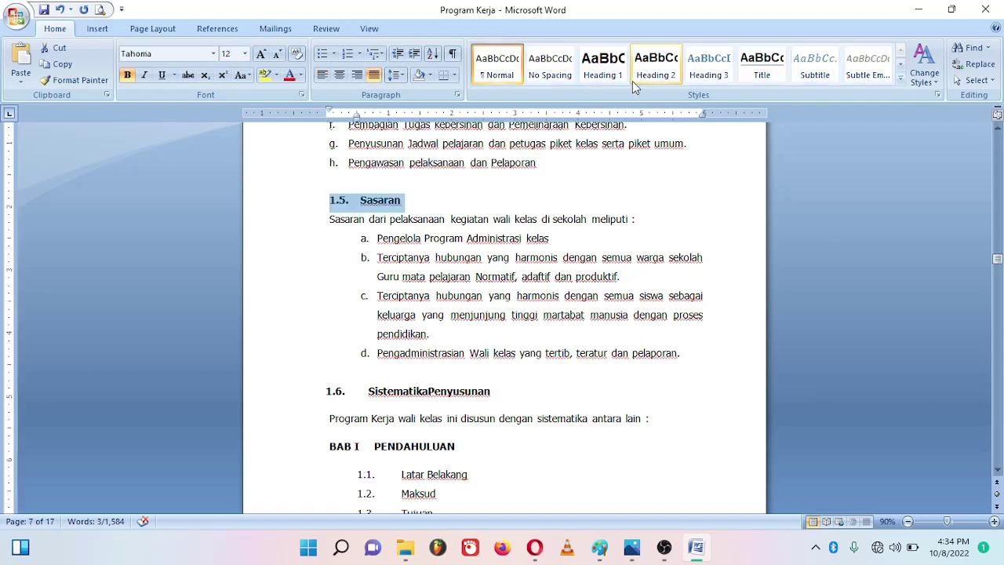
pyautogui.click(653, 70)
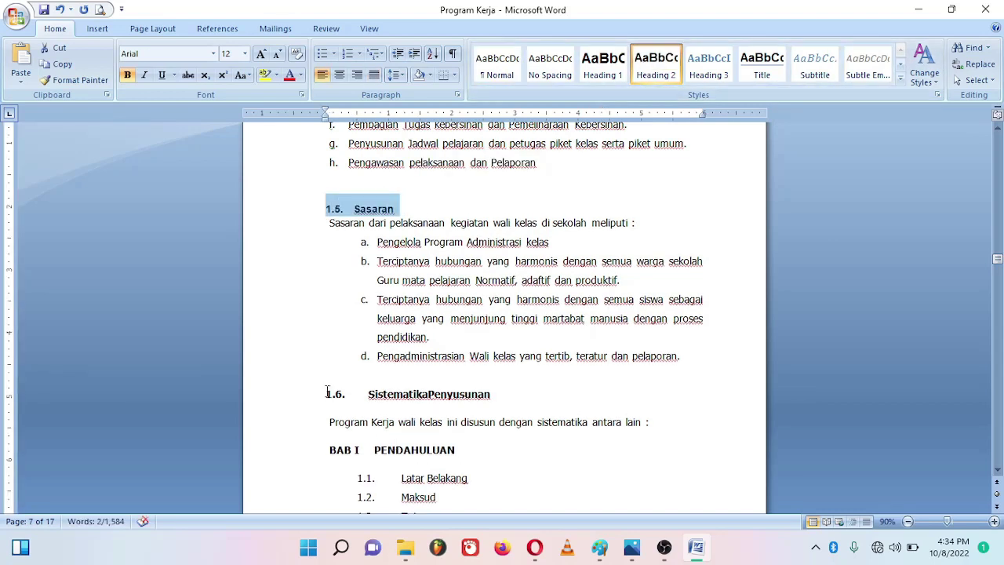
pyautogui.moveTo(328, 392); pyautogui.dragTo(491, 391)
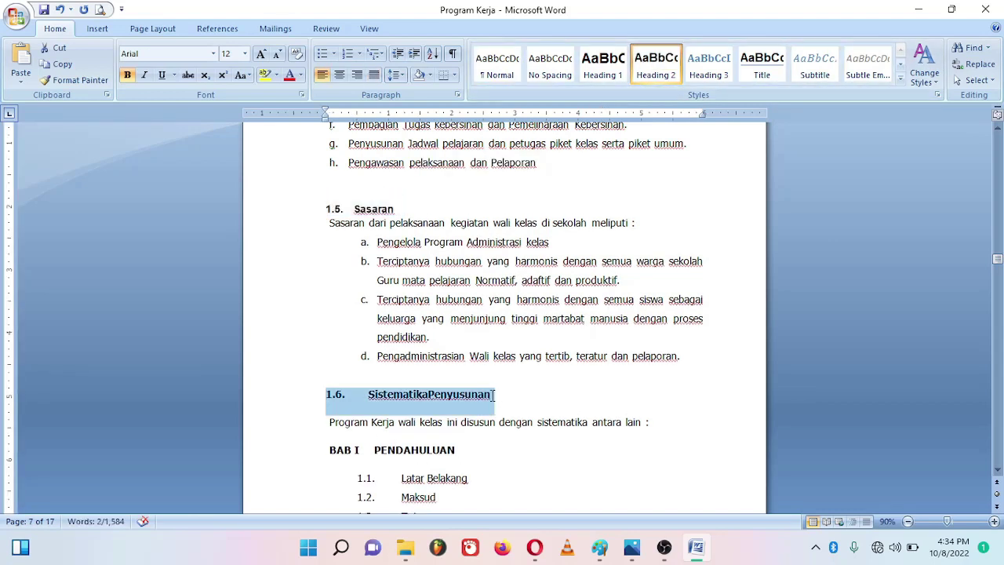
pyautogui.click(667, 69)
# Move "BAB II" to the top of the following page and join "PENGORGANISASIAN" to it on the same line.
pyautogui.moveTo(997, 259); pyautogui.dragTo(998, 292)
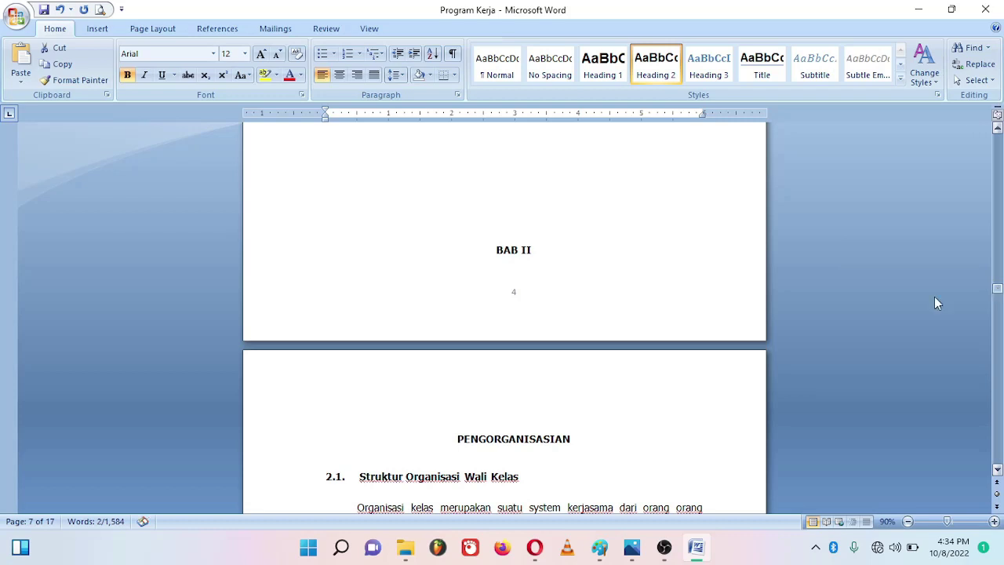
pyautogui.click(494, 253)
pyautogui.press('Return')
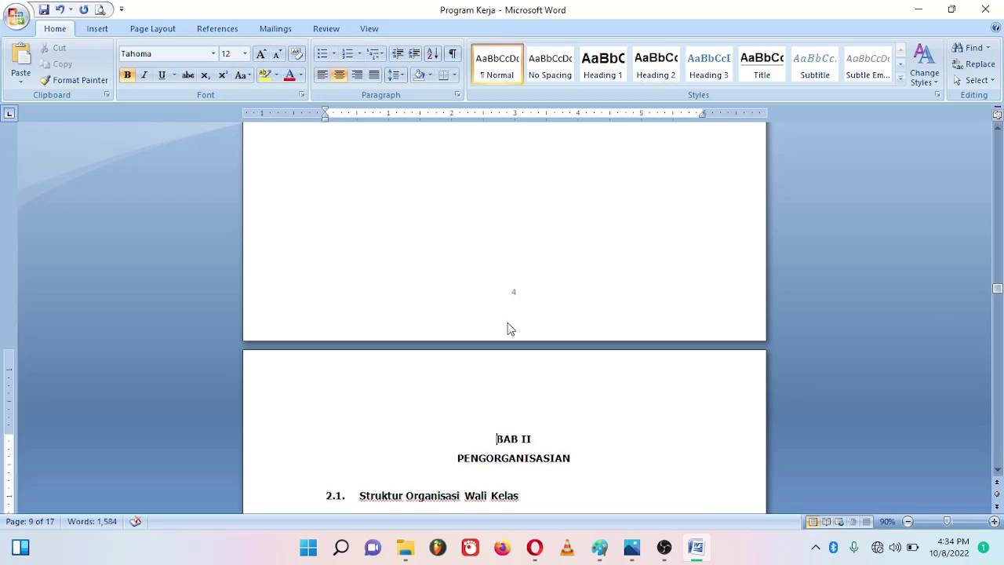
pyautogui.click(458, 458)
pyautogui.press('BackSpace')
pyautogui.press('BackSpace')
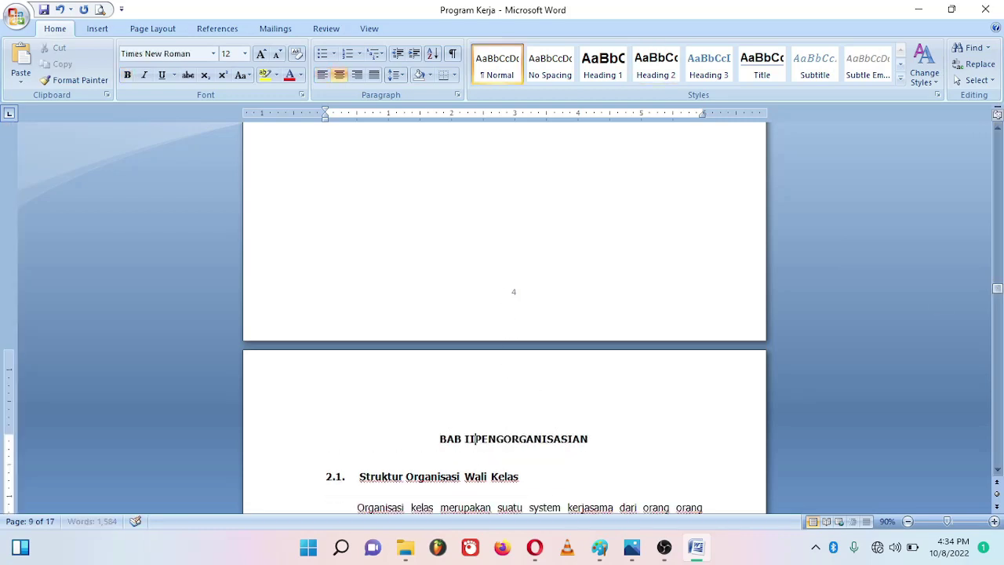
# Apply Heading 1 to "BAB II PENGORGANISASIAN" and Heading 2 to "2.1. Struktur Organisasi Wali Kelas" on page 9.
pyautogui.moveTo(438, 438); pyautogui.dragTo(616, 434)
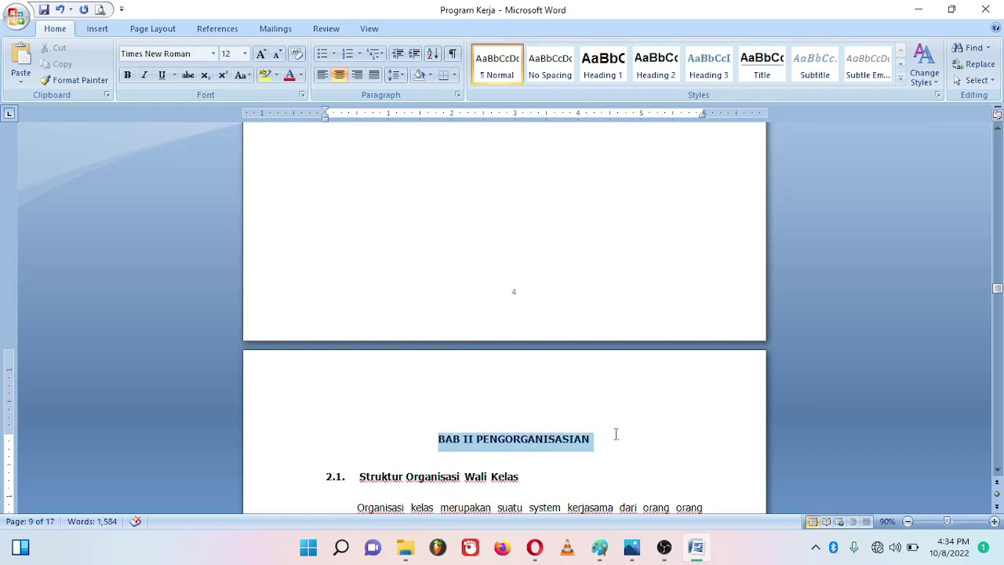
pyautogui.click(604, 75)
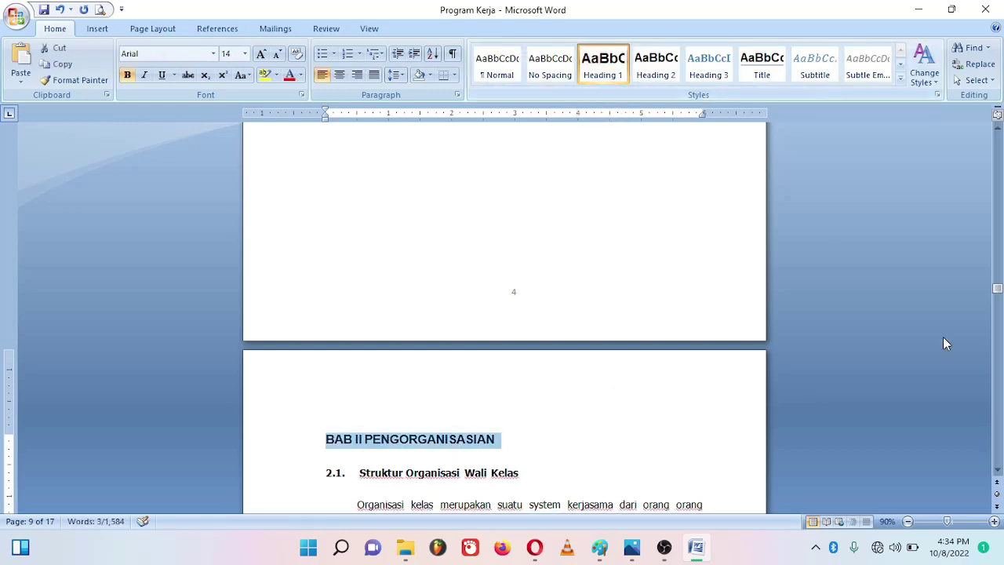
pyautogui.moveTo(998, 290); pyautogui.dragTo(999, 297)
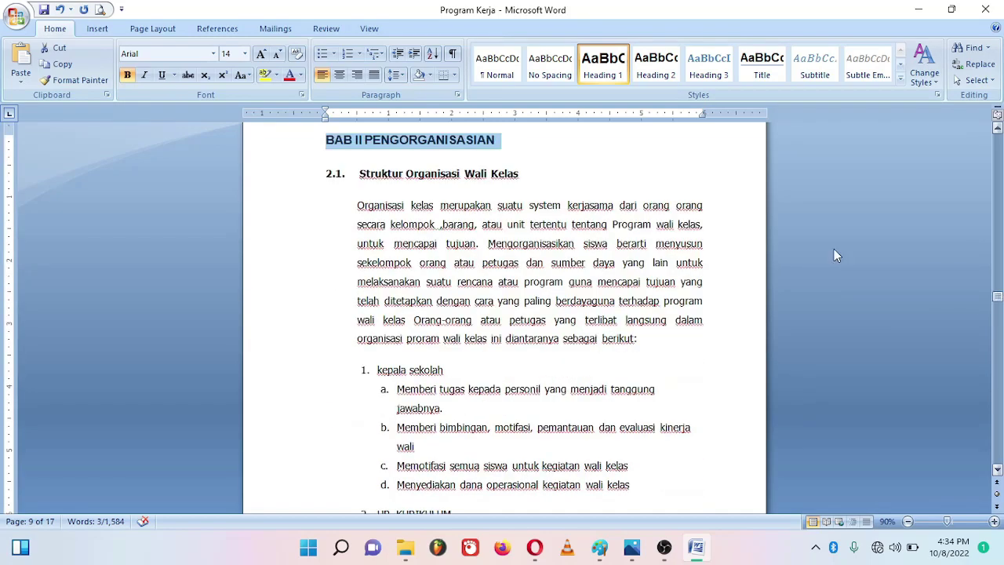
pyautogui.click(313, 175)
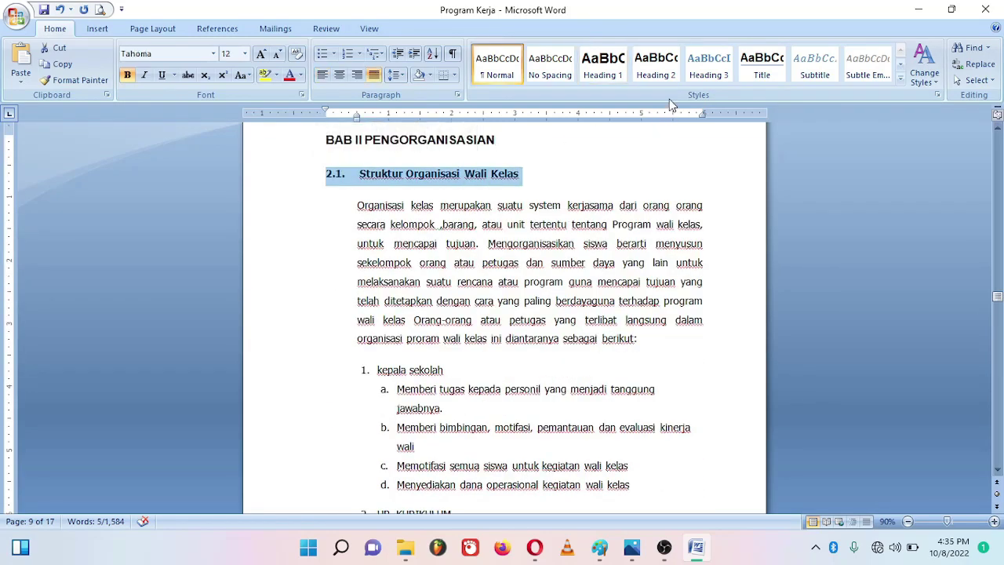
pyautogui.click(657, 66)
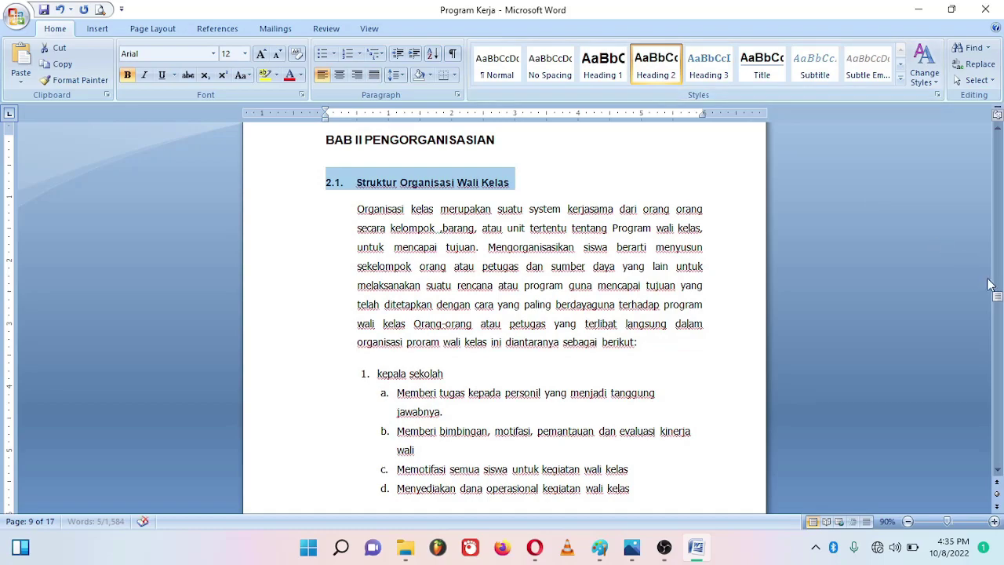
# Apply the Heading 2 style to "STRUKTUR ORGANISASI KELAS" on page 10 and "2.2. RincianTugas" on page 12.
pyautogui.moveTo(998, 298)
pyautogui.mouseDown()
pyautogui.moveTo(997, 328)
pyautogui.moveTo(997, 317)
pyautogui.mouseUp()
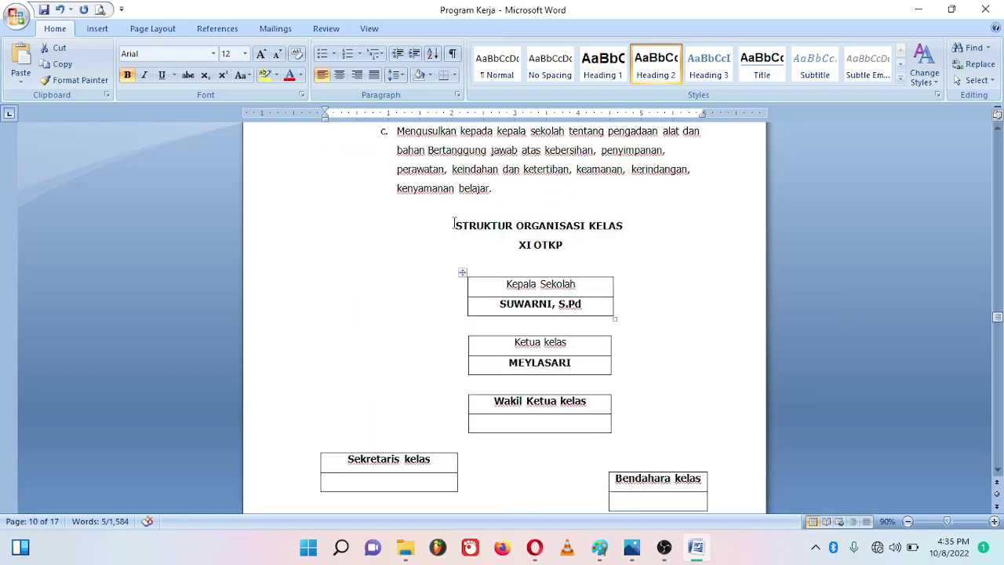
pyautogui.moveTo(456, 225); pyautogui.dragTo(634, 229)
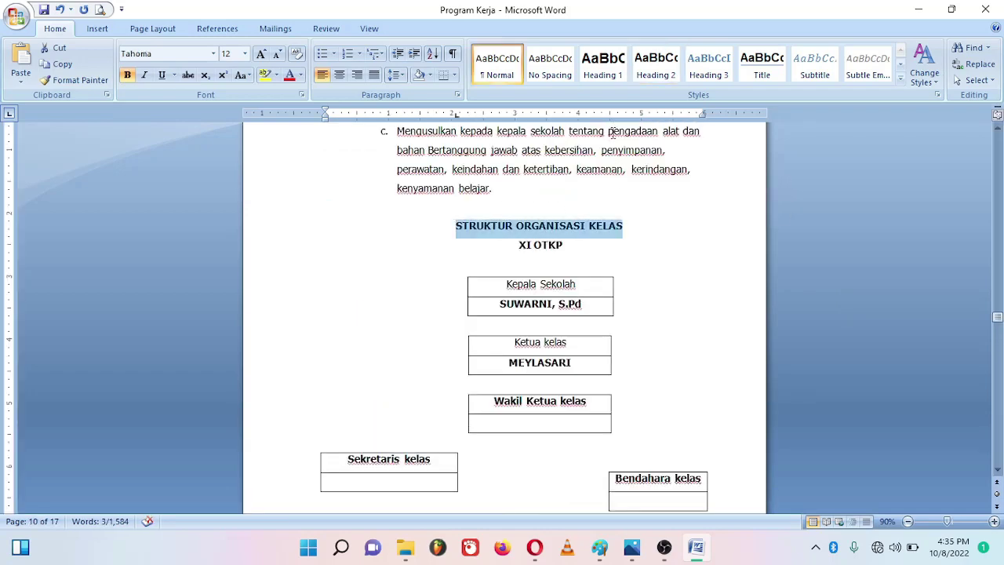
pyautogui.click(656, 63)
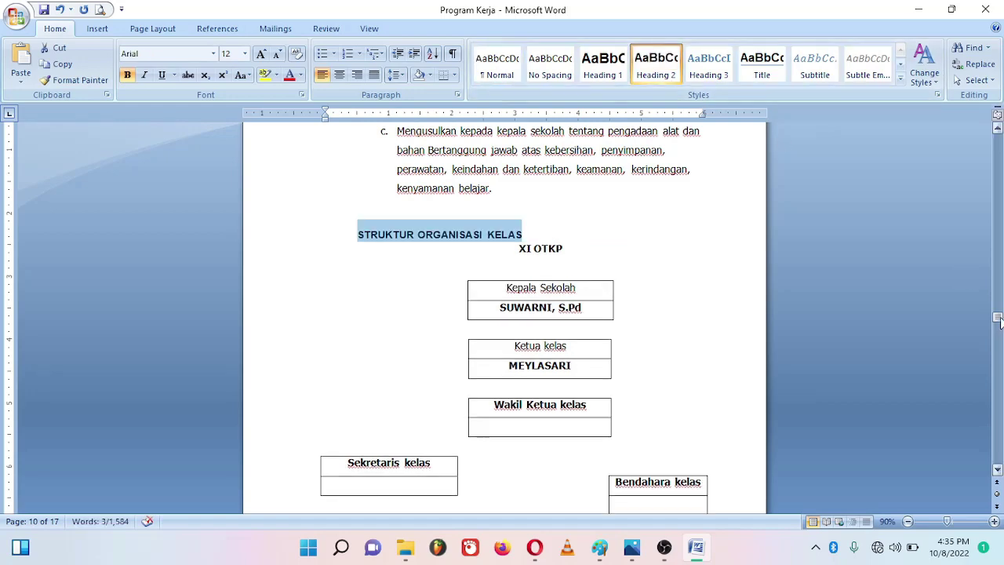
pyautogui.moveTo(999, 320); pyautogui.dragTo(1000, 361)
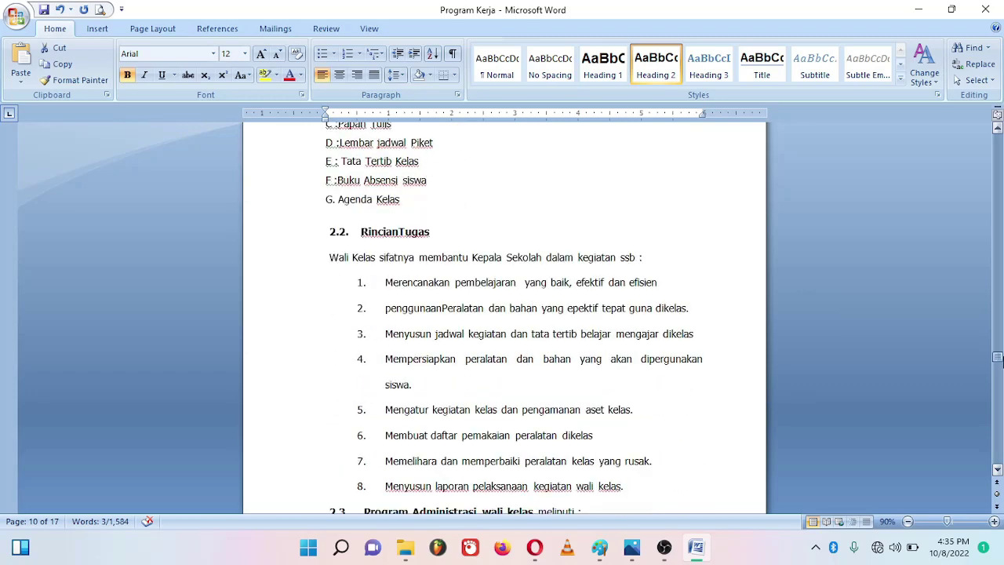
pyautogui.tripleClick(454, 228)
pyautogui.click(656, 64)
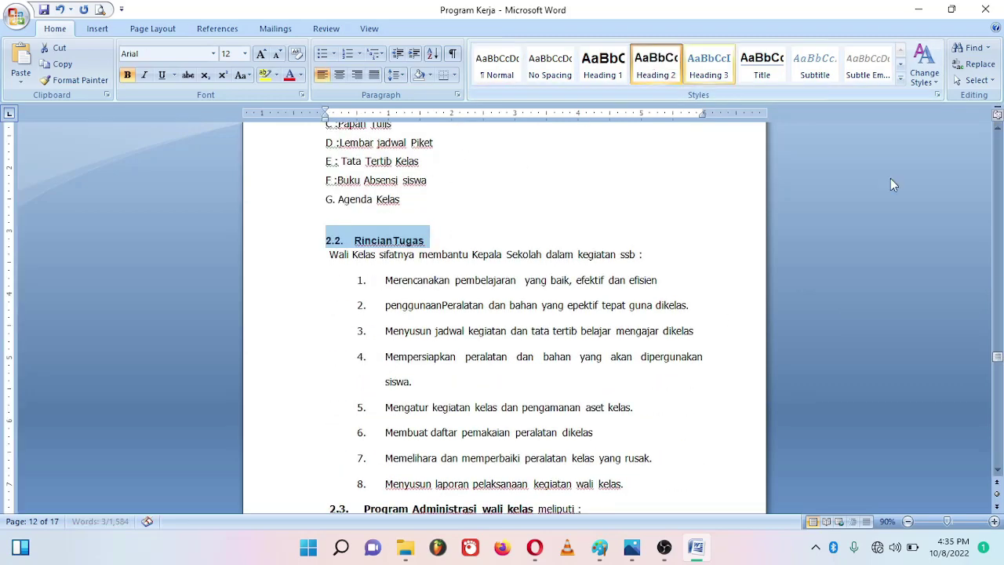
# Apply the Heading 2 style to the text "2.3. Program Administrasi wali kelas", leaving out the word "meliputi".
pyautogui.moveTo(998, 359); pyautogui.dragTo(998, 361)
pyautogui.click(328, 408)
pyautogui.moveTo(328, 409); pyautogui.dragTo(522, 409)
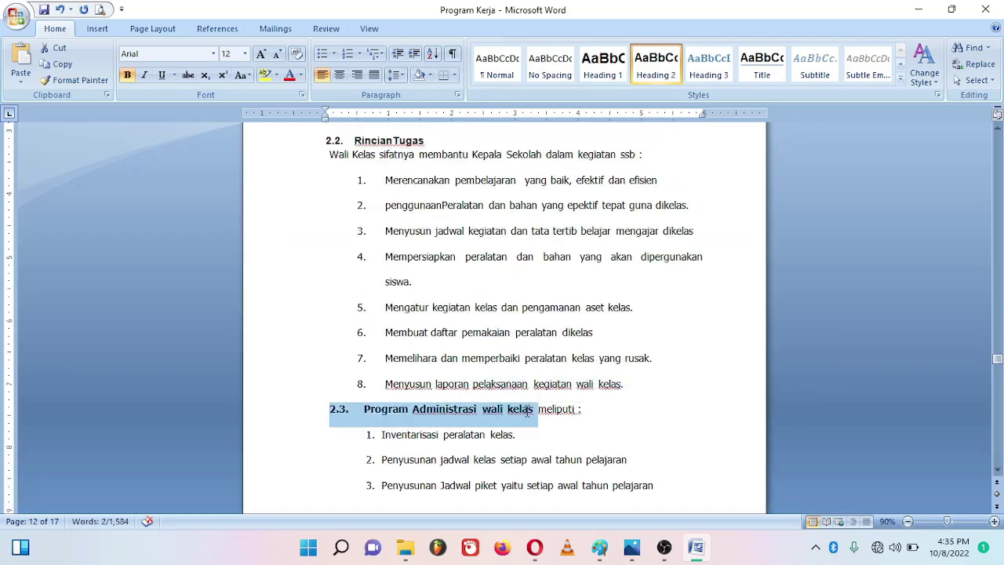
pyautogui.click(654, 74)
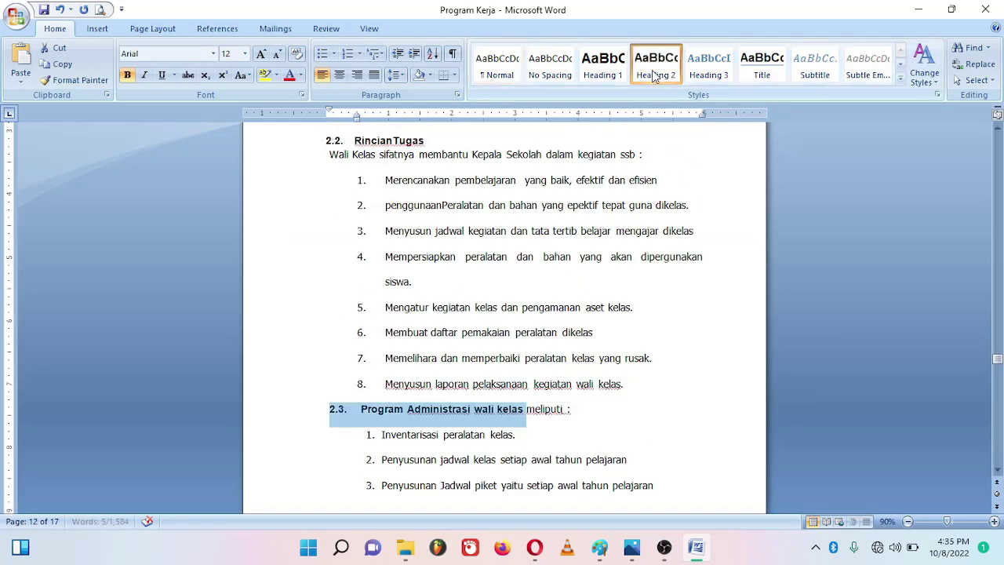
# Apply the Heading 2 style to "2.4. Jadwal penggunaan" on page 13.
pyautogui.moveTo(998, 359); pyautogui.dragTo(999, 376)
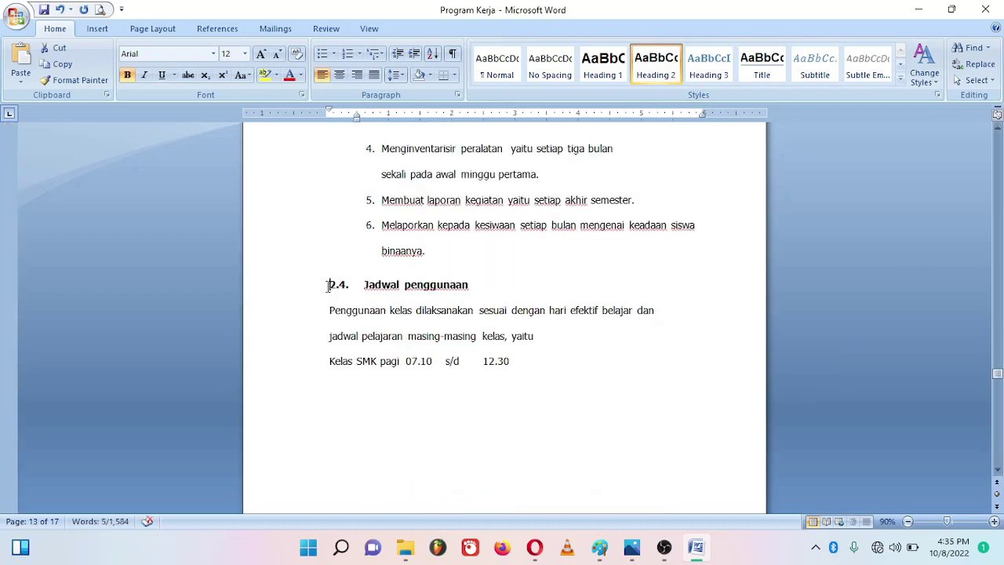
pyautogui.moveTo(328, 285); pyautogui.dragTo(474, 289)
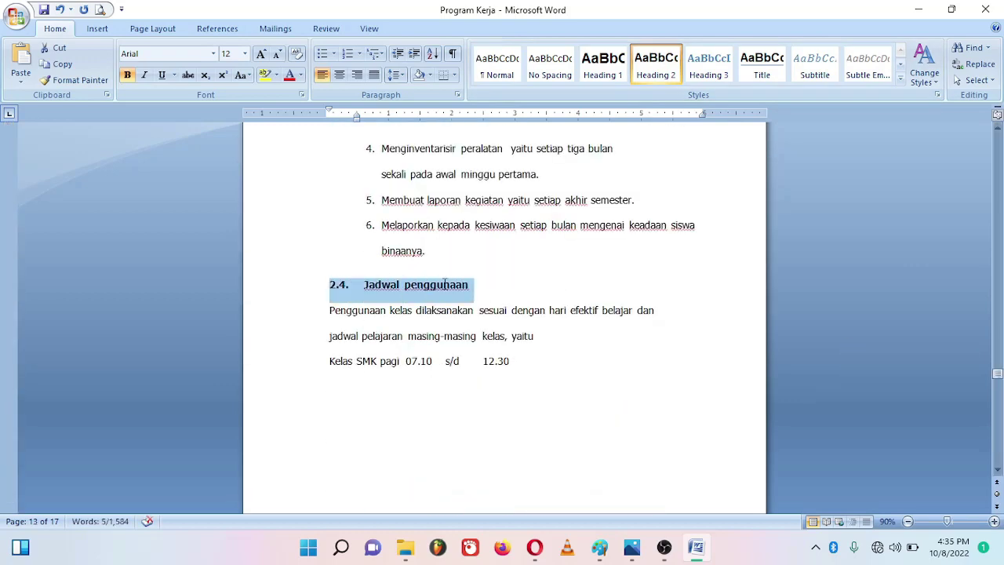
pyautogui.click(651, 73)
# Move "BAB III" to the top of the following page and join "JADWAL KEGIATAN" to it on the same line.
pyautogui.moveTo(998, 375); pyautogui.dragTo(998, 385)
pyautogui.click(495, 256)
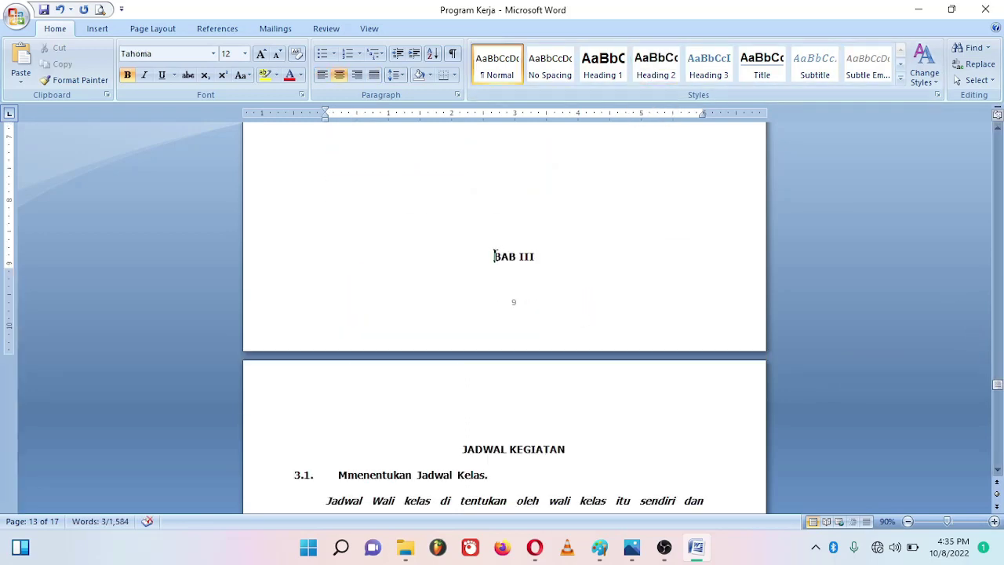
pyautogui.press('Return')
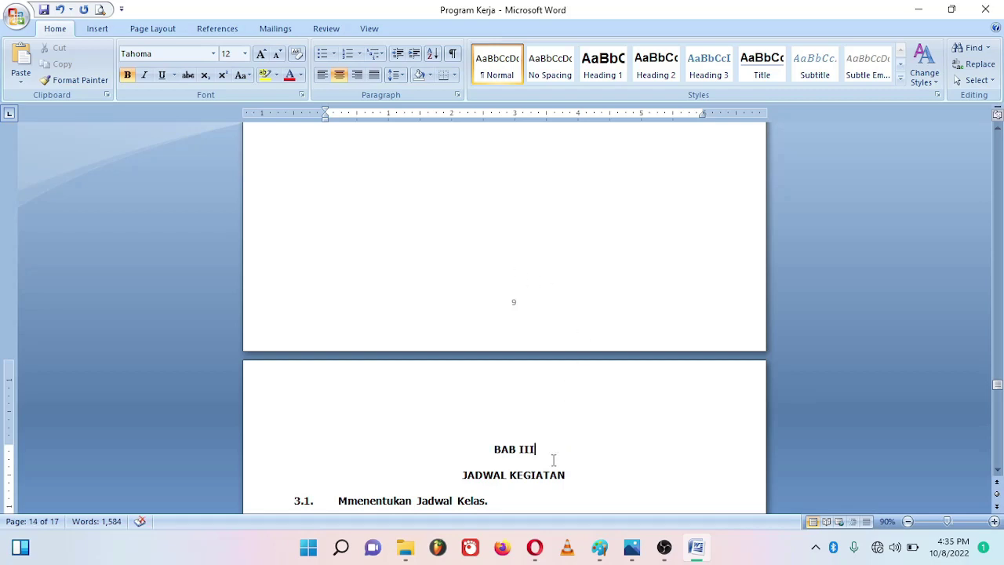
pyautogui.press('Delete')
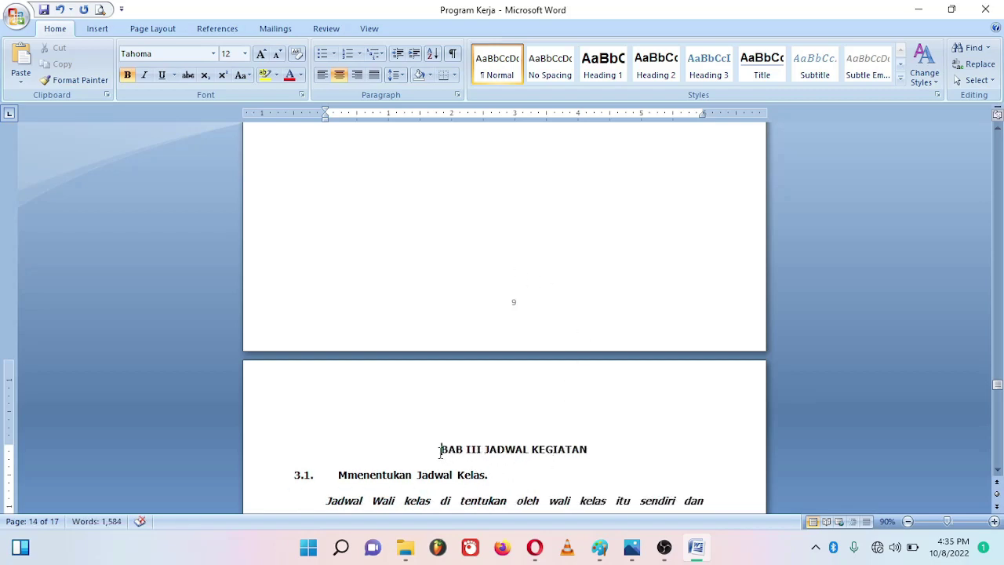
# Apply Heading 1 to "BAB III JADWAL KEGIATAN" and Heading 2 to "3.1. Mmenentukan Jadwal Kelas." on page 14.
pyautogui.moveTo(440, 449); pyautogui.dragTo(590, 455)
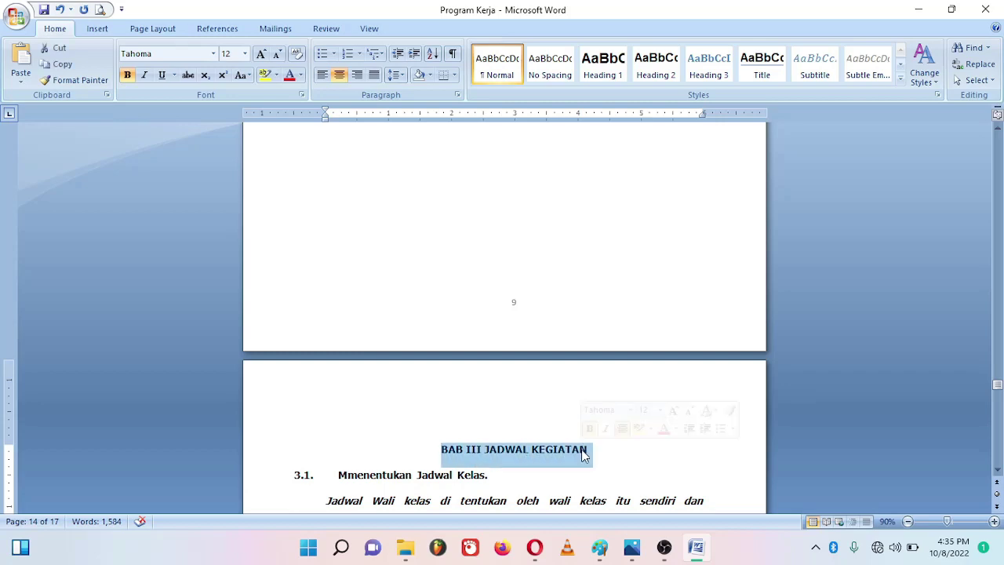
pyautogui.click(605, 67)
pyautogui.moveTo(998, 384); pyautogui.dragTo(998, 398)
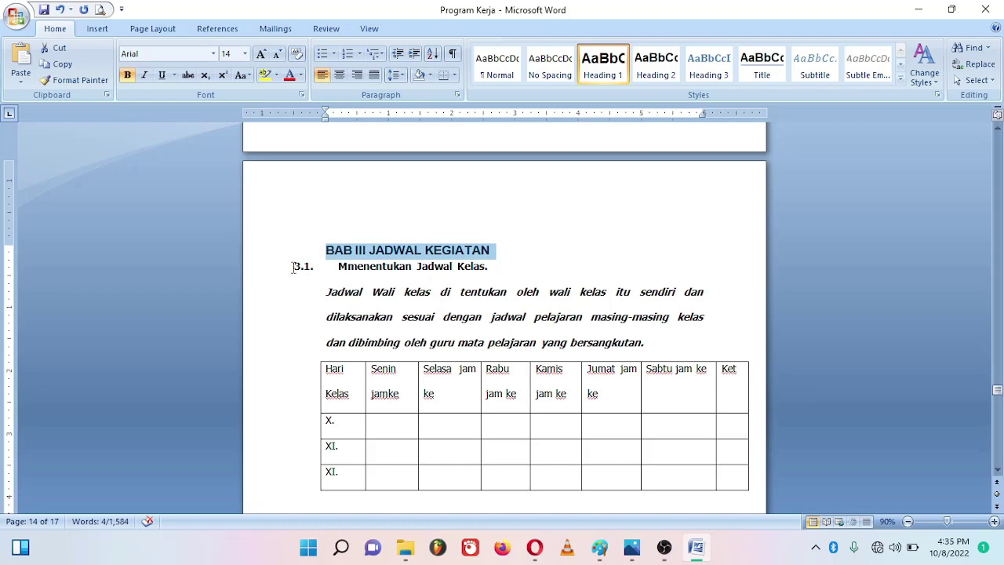
pyautogui.moveTo(293, 266); pyautogui.dragTo(492, 268)
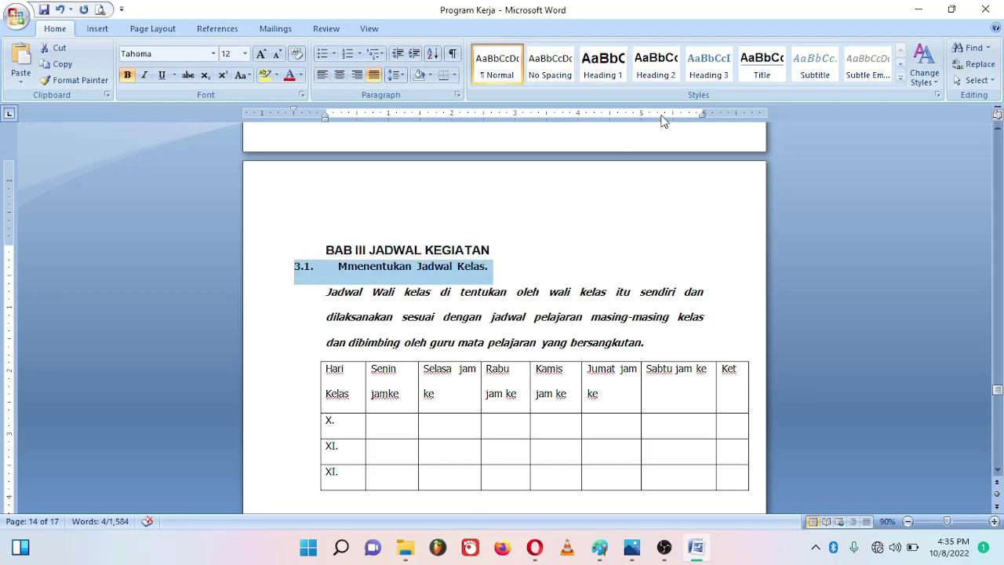
pyautogui.click(656, 67)
# Apply Heading 2 to "3.2. Menentukan Jadwal Kebersihan" and "3.2. Menentukan Jadwal Kelompok belajar siswa di kelas.", leaving out the latter's bracketed text.
pyautogui.moveTo(1001, 392); pyautogui.dragTo(1001, 398)
pyautogui.moveTo(293, 234); pyautogui.dragTo(491, 234)
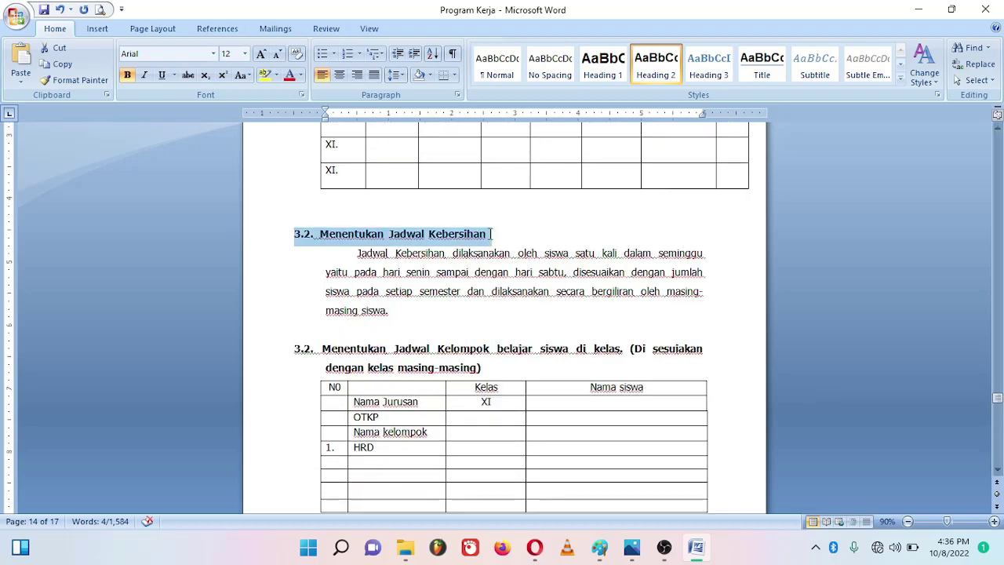
pyautogui.click(656, 66)
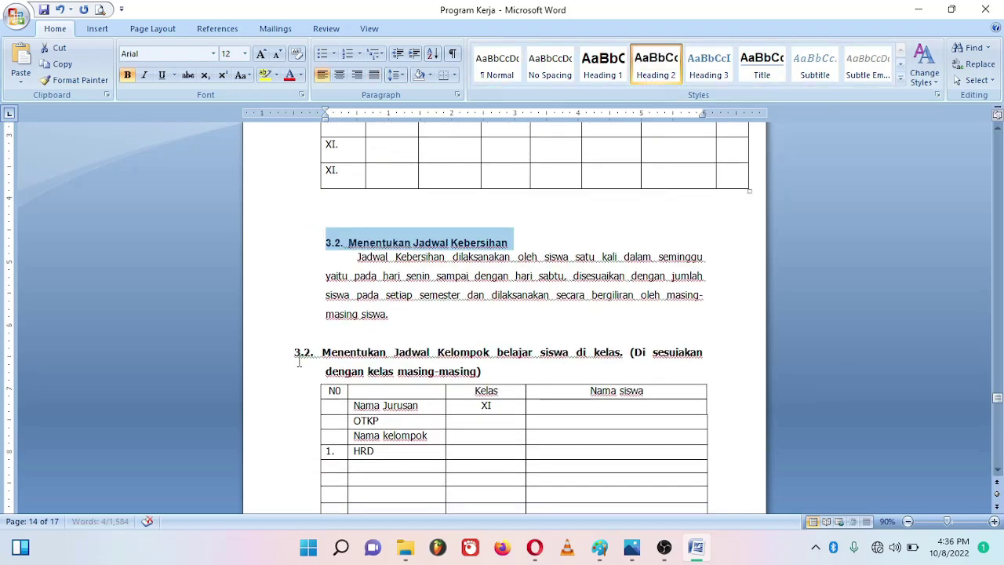
pyautogui.moveTo(296, 355); pyautogui.dragTo(623, 355)
pyautogui.click(656, 62)
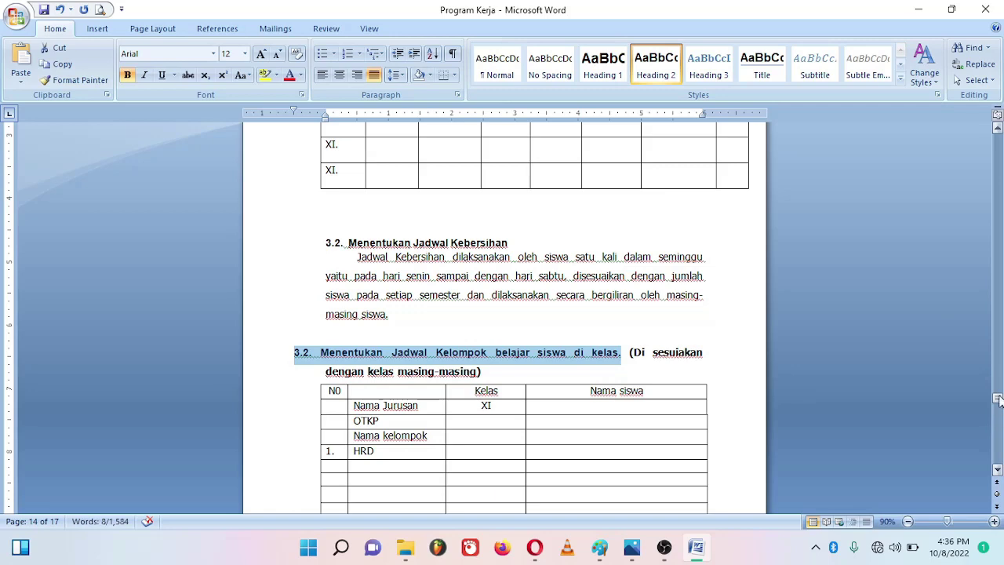
# Move "BAB IV" to the top of the following page and join "ANGGARAN BIAYA" to it on the same line.
pyautogui.moveTo(999, 399); pyautogui.dragTo(999, 426)
pyautogui.click(496, 157)
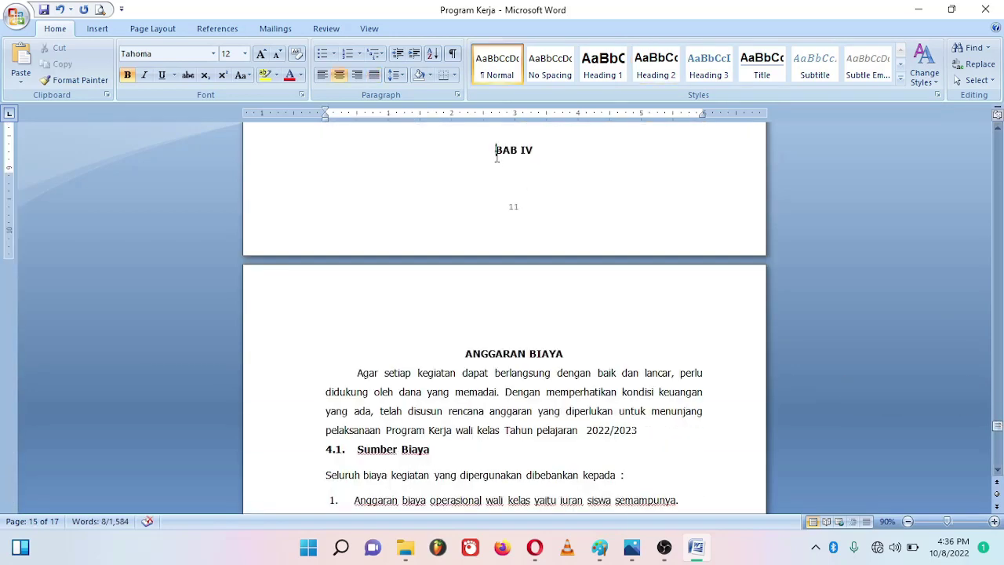
pyautogui.press('Return')
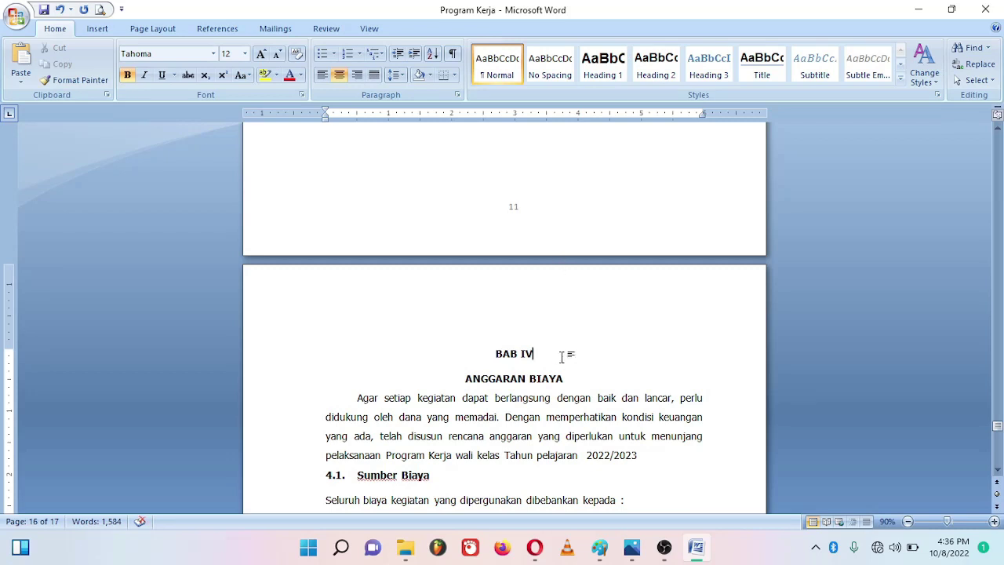
pyautogui.click(561, 357)
pyautogui.press('Delete')
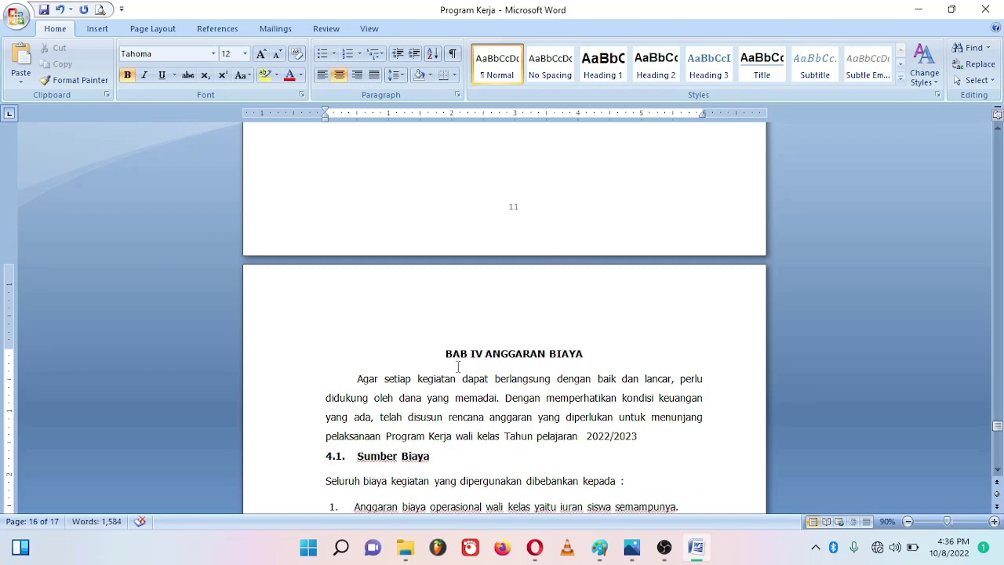
# Apply Heading 1 to "BAB IV ANGGARAN BIAYA" and Heading 2 to "4.1. Sumber Biaya" and "4.2. Kebutuhan" on page 16.
pyautogui.moveTo(445, 353); pyautogui.dragTo(587, 363)
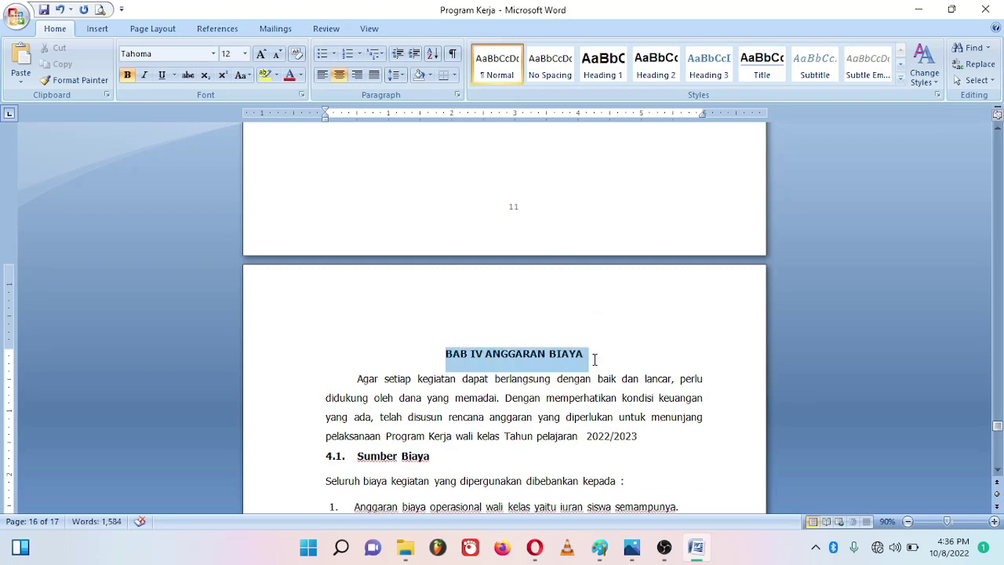
pyautogui.click(610, 67)
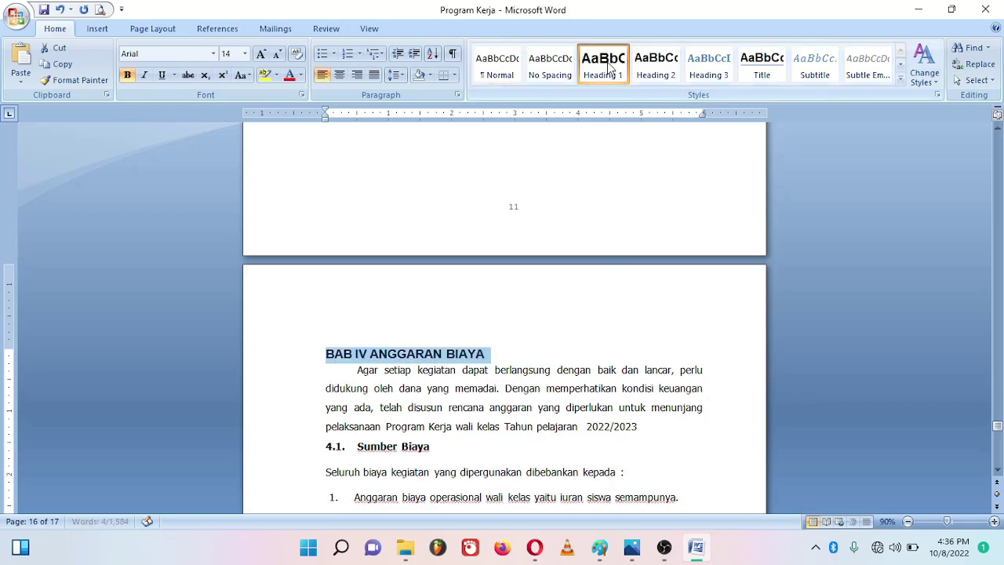
pyautogui.moveTo(998, 426); pyautogui.dragTo(998, 431)
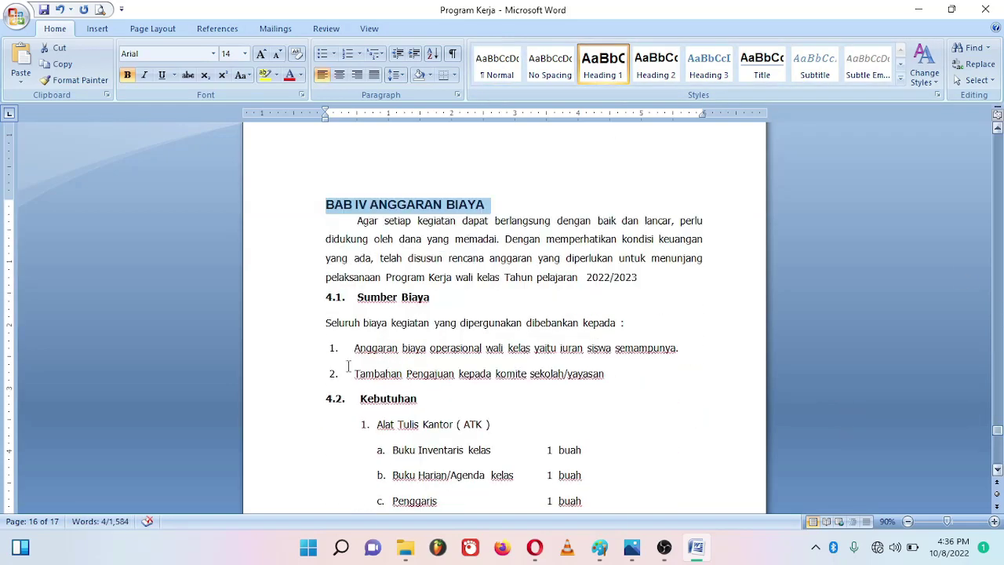
pyautogui.moveTo(322, 303); pyautogui.dragTo(438, 301)
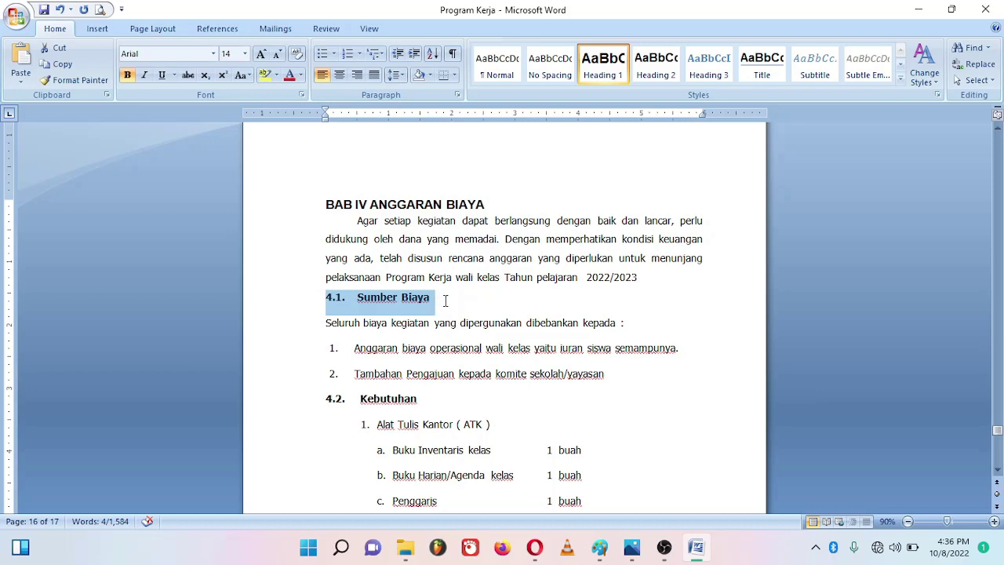
pyautogui.click(663, 69)
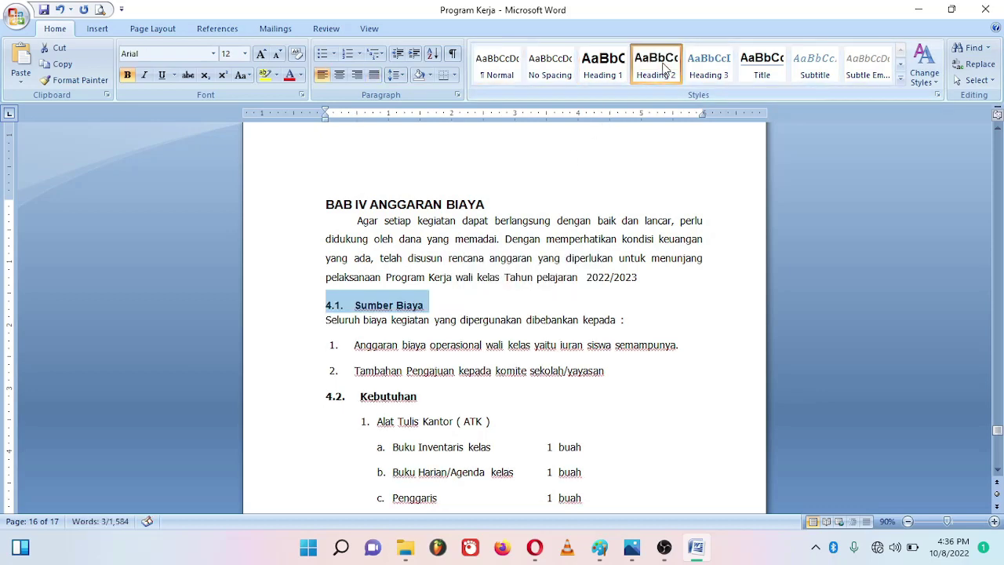
pyautogui.moveTo(325, 400); pyautogui.dragTo(402, 399)
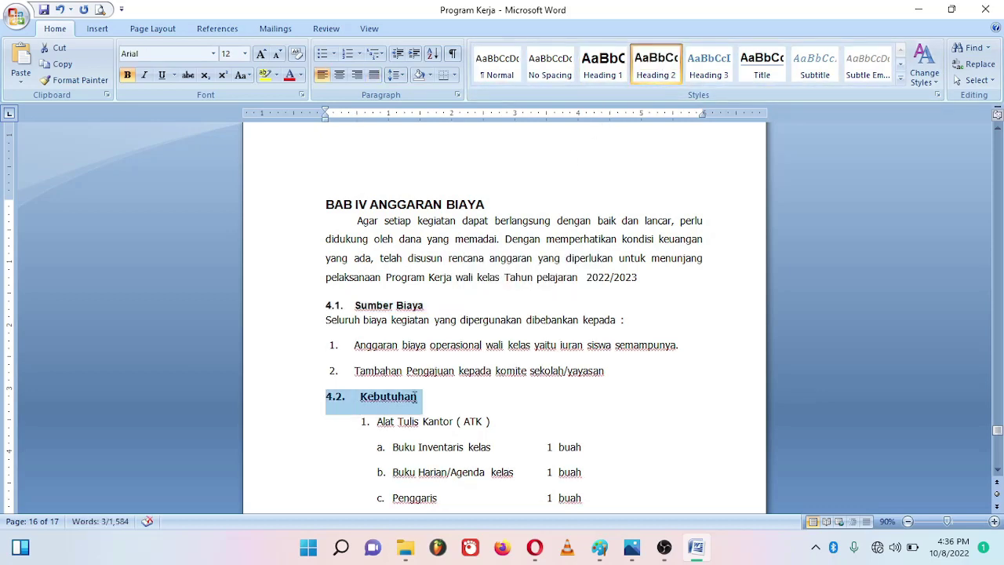
pyautogui.click(656, 67)
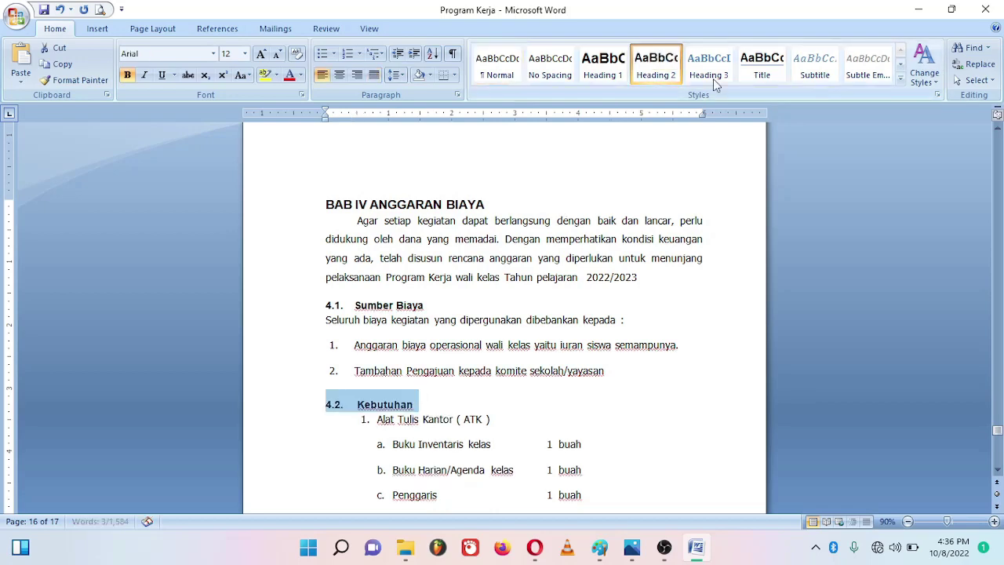
# Apply the Heading 1 style to the closing heading "PENUTUP" on page 17.
pyautogui.moveTo(998, 439); pyautogui.dragTo(998, 453)
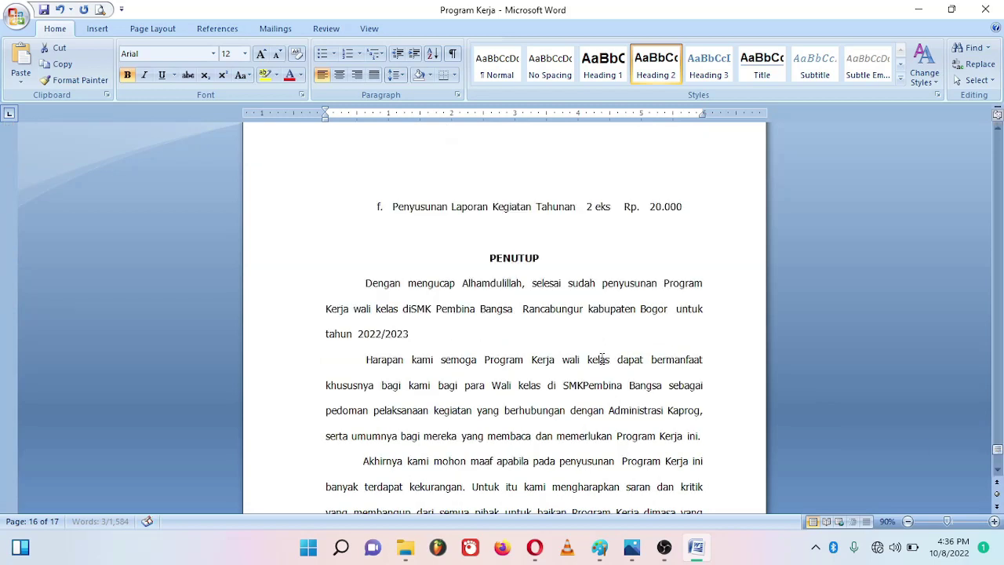
pyautogui.moveTo(472, 259); pyautogui.dragTo(556, 264)
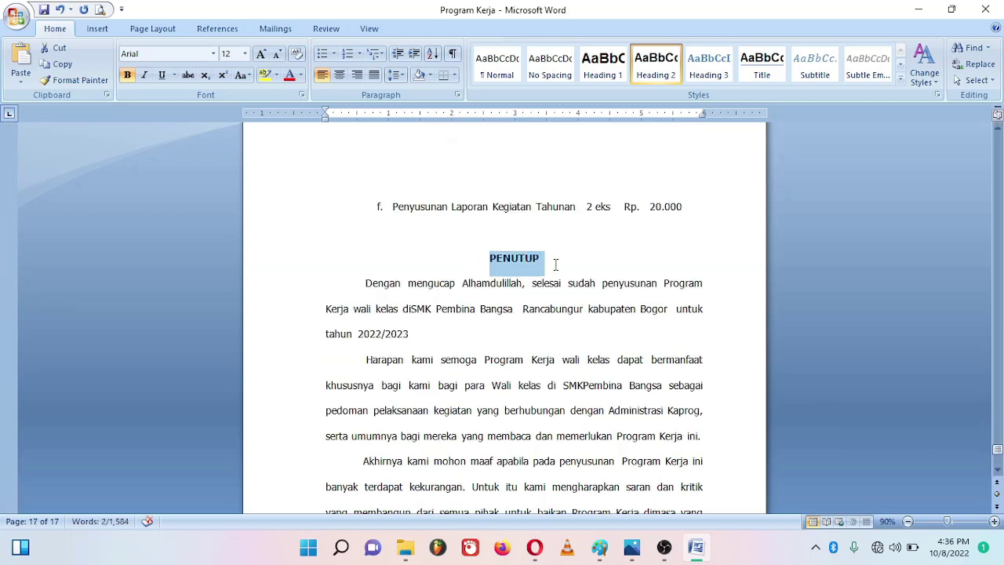
pyautogui.click(616, 69)
# Center the "Daftar isi" heading on page 4.
pyautogui.moveTo(998, 447); pyautogui.dragTo(997, 203)
pyautogui.click(453, 329)
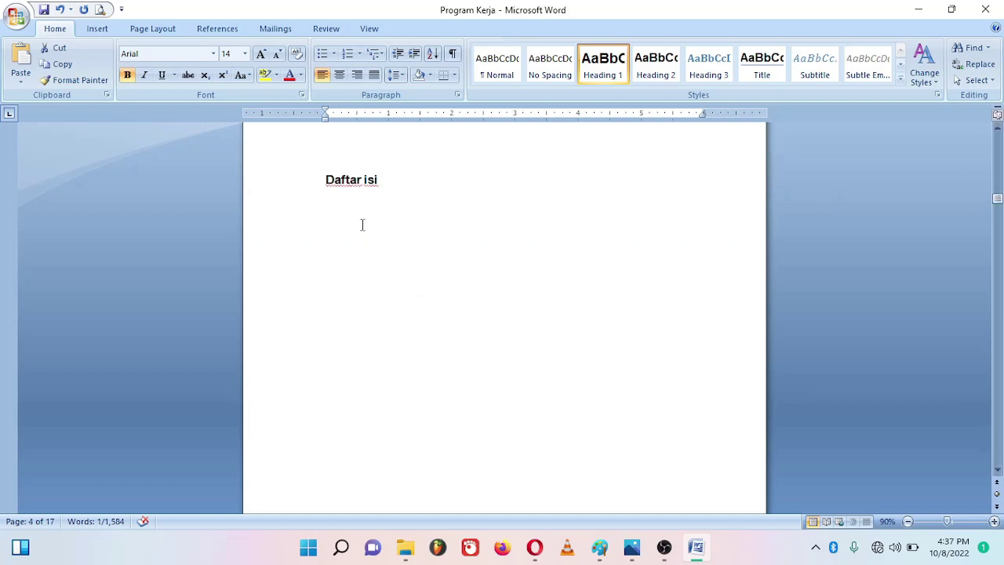
pyautogui.click(326, 183)
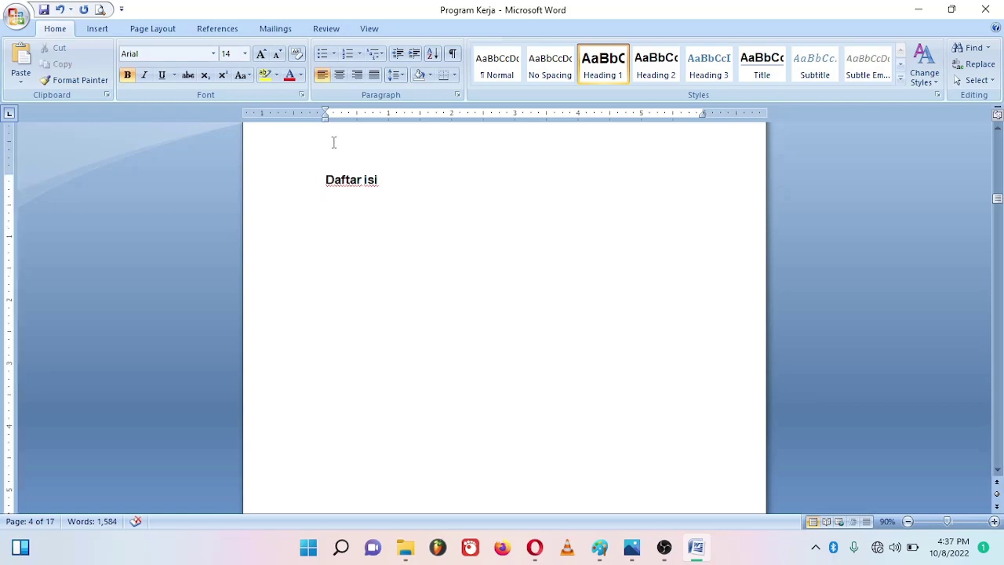
pyautogui.click(340, 75)
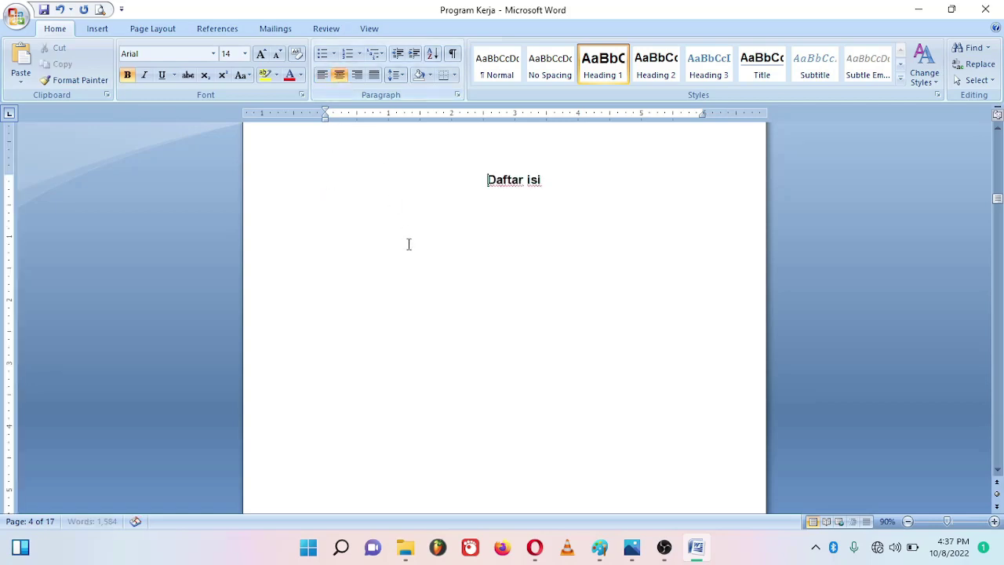
# Insert a custom table of contents below the "Daftar isi" heading, built from styles with the Outline levels option turned off.
pyautogui.click(613, 204)
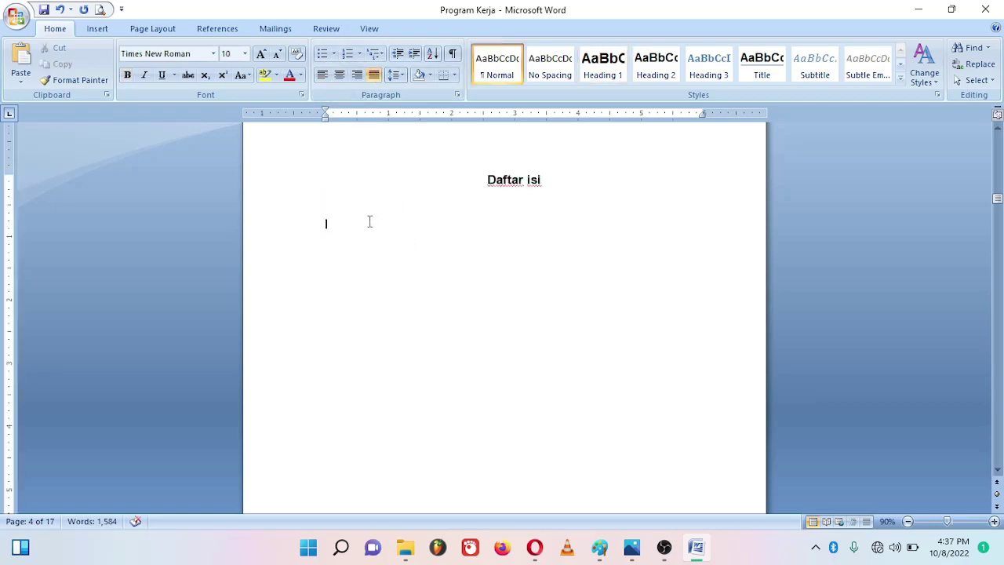
pyautogui.click(221, 30)
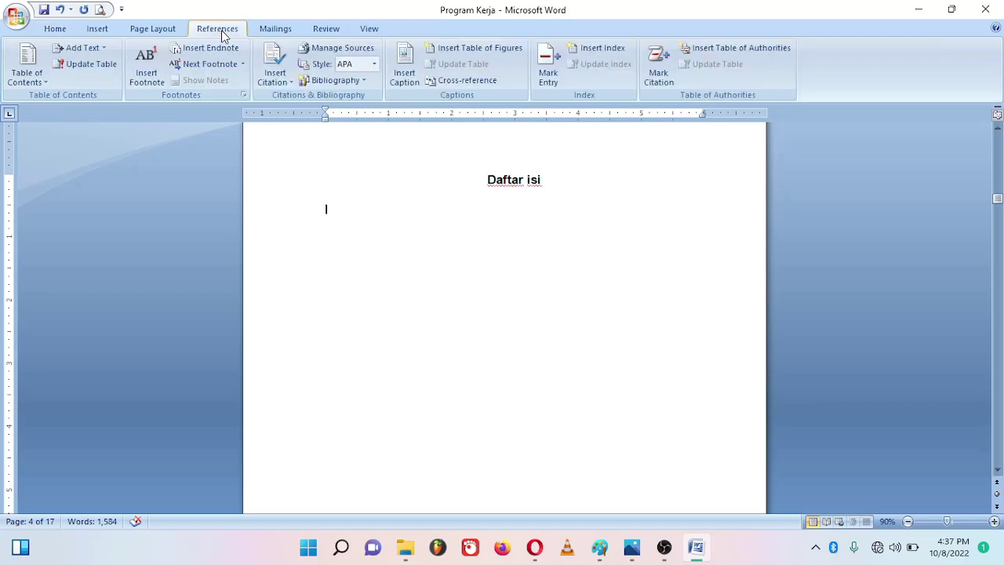
pyautogui.click(45, 85)
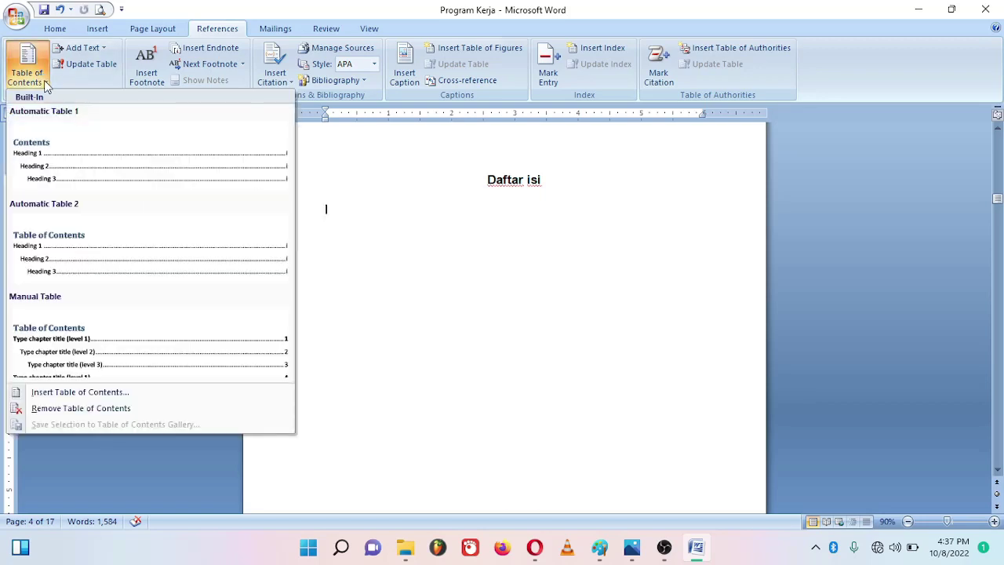
pyautogui.click(105, 393)
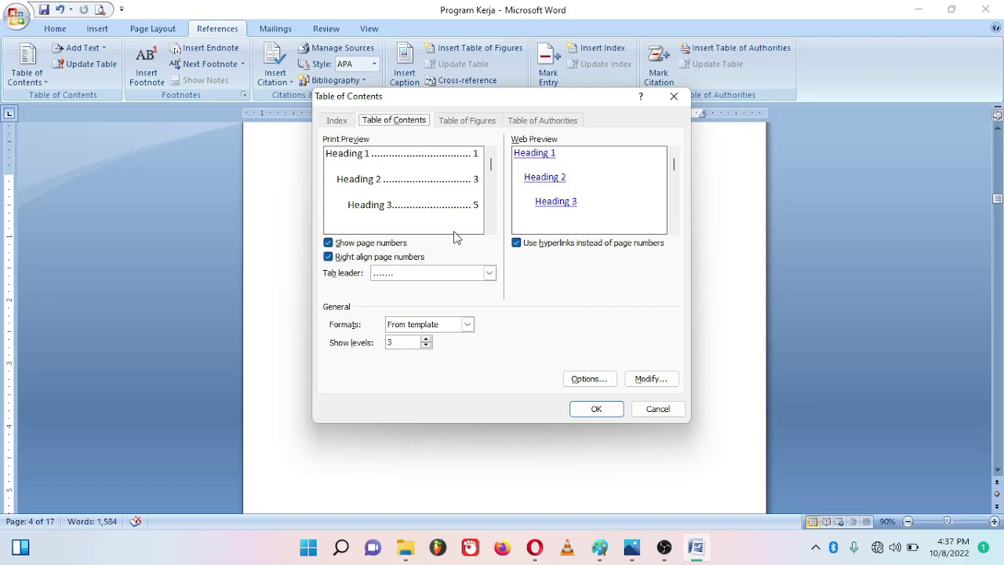
pyautogui.click(590, 379)
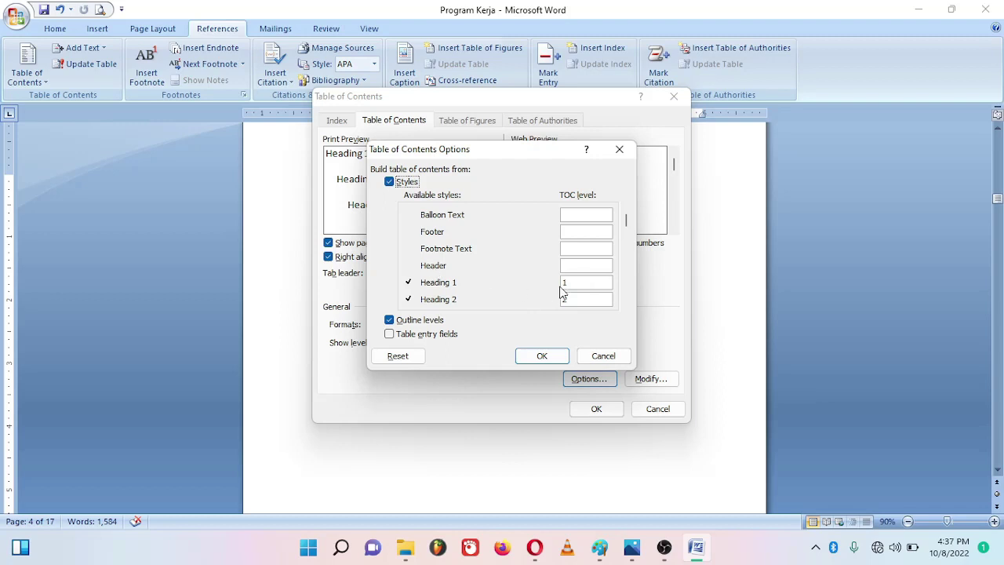
pyautogui.click(389, 320)
pyautogui.click(543, 357)
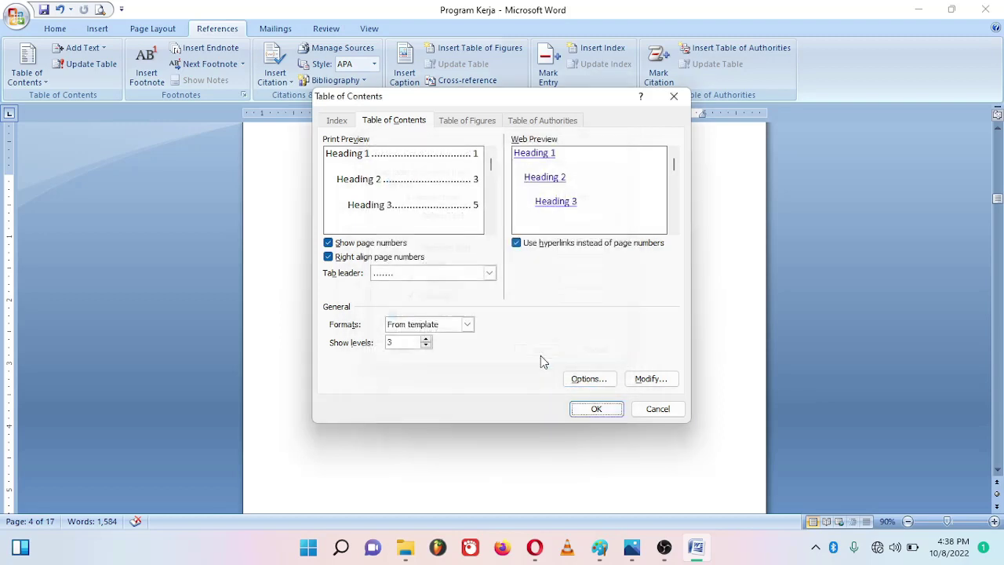
pyautogui.click(597, 409)
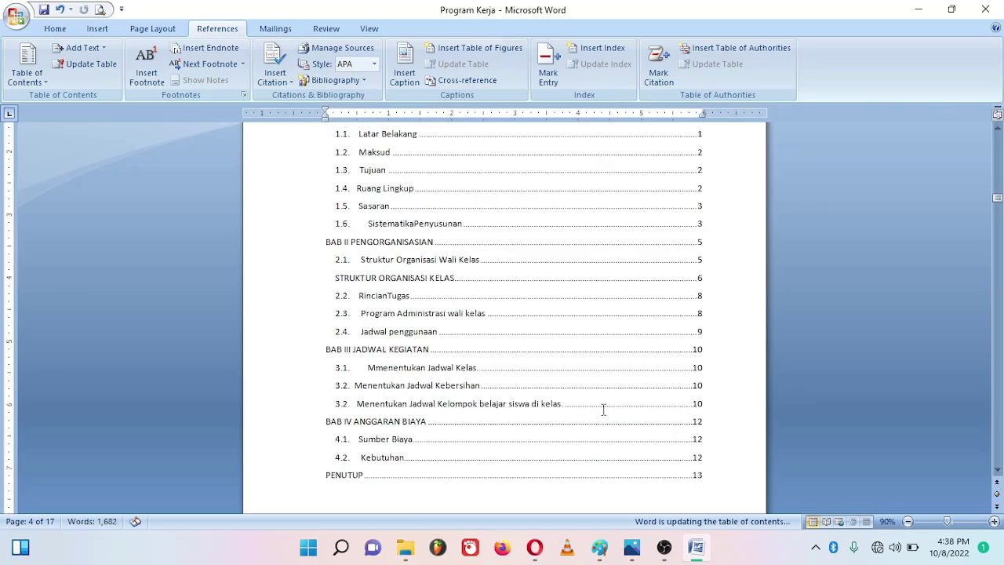
# Review the entries and page numbers in the table of contents under "Daftar isi".
pyautogui.moveTo(998, 207); pyautogui.dragTo(1001, 199)
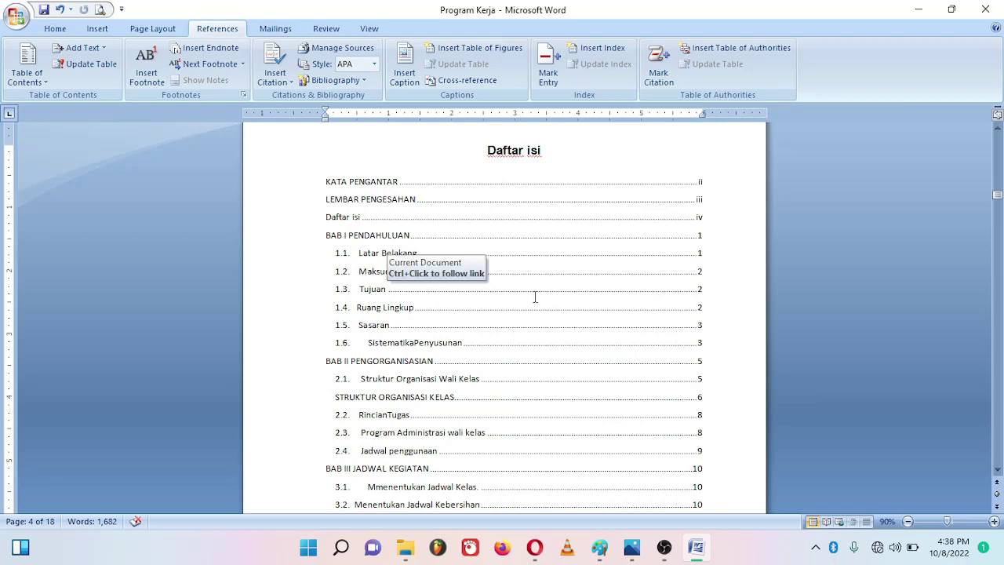
pyautogui.moveTo(997, 195)
pyautogui.mouseDown()
pyautogui.moveTo(998, 252)
pyautogui.moveTo(998, 199)
pyautogui.mouseUp()
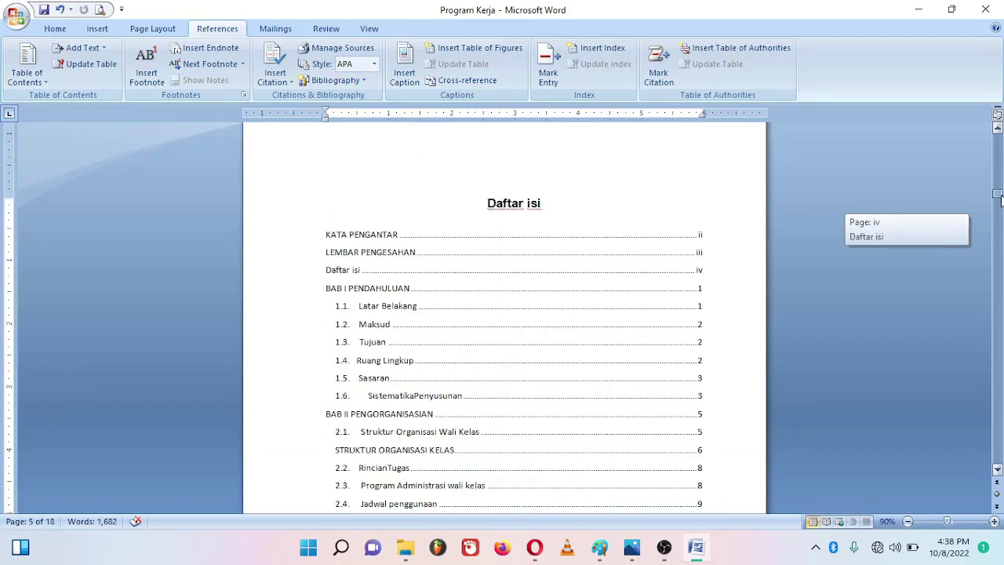
pyautogui.moveTo(999, 199); pyautogui.dragTo(999, 199)
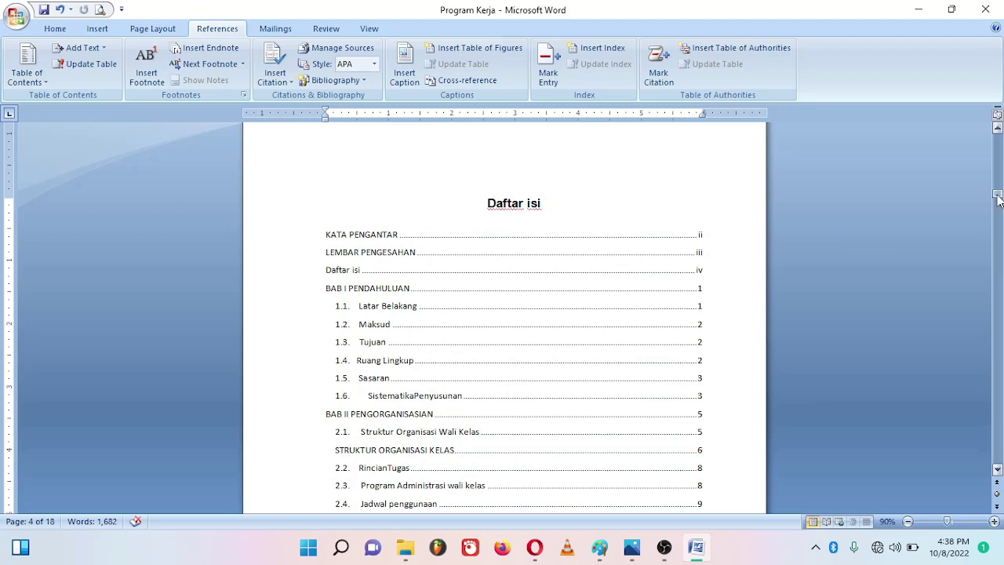
pyautogui.moveTo(1000, 199)
pyautogui.mouseDown()
pyautogui.moveTo(998, 244)
pyautogui.moveTo(999, 200)
pyautogui.mouseUp()
pyautogui.click(998, 469)
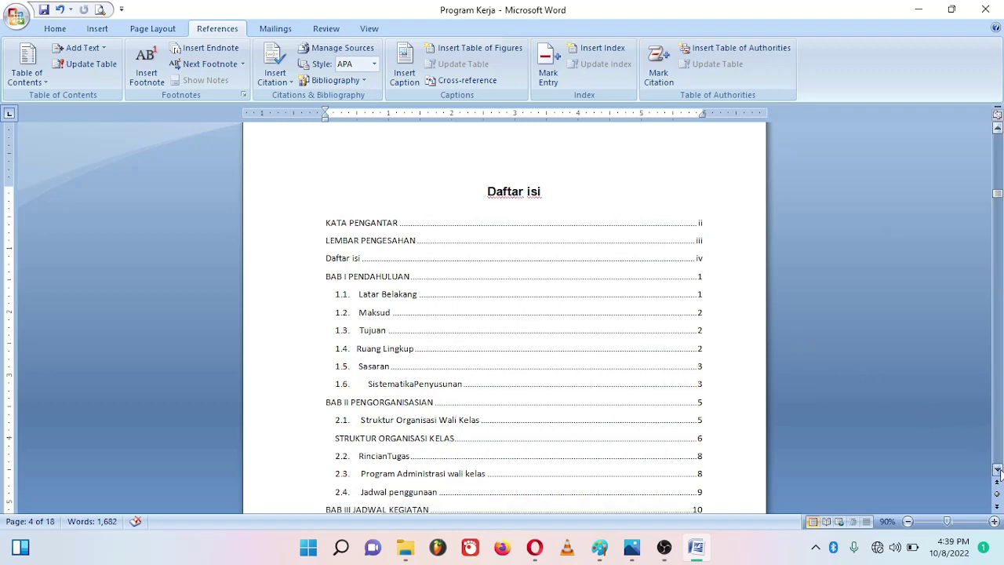
pyautogui.click(998, 469)
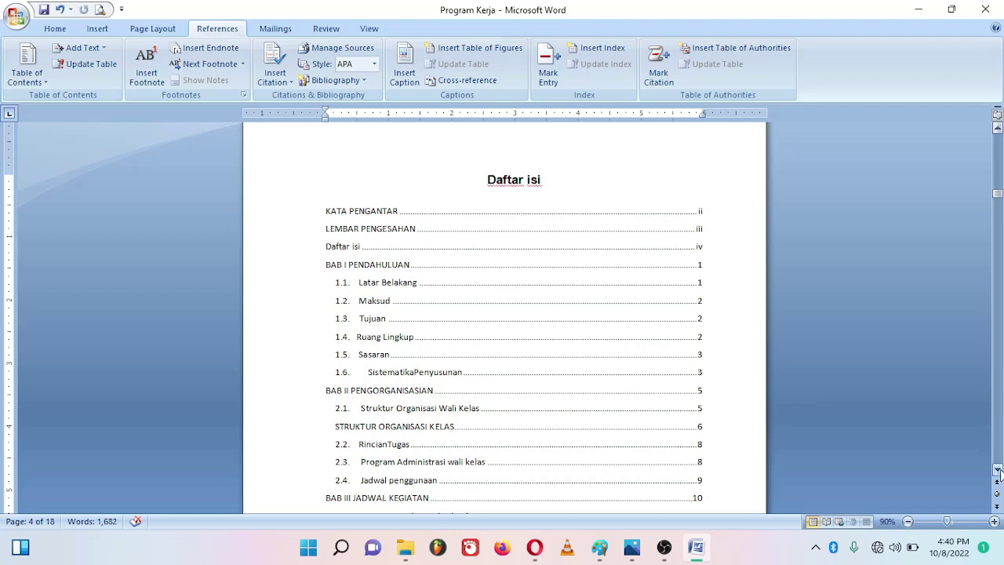
pyautogui.click(998, 470)
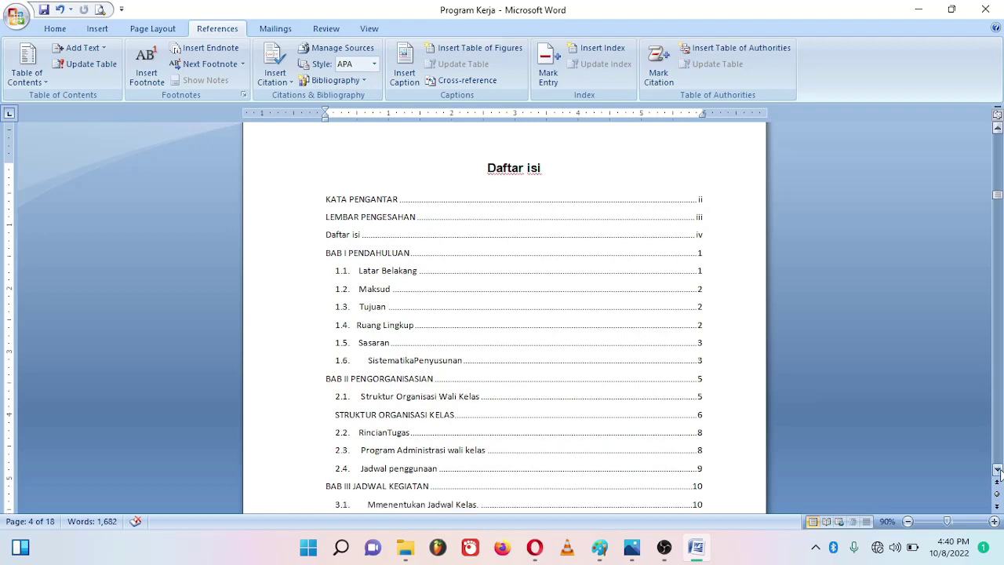